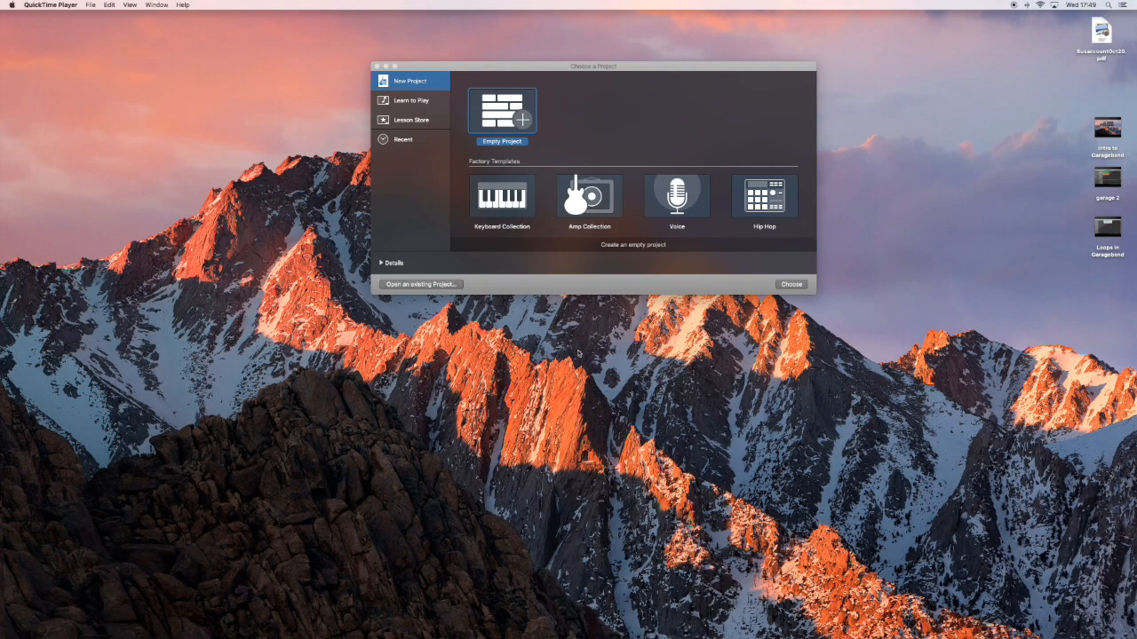
- Create an empty project with one microphone audio track
left_click(761, 292)
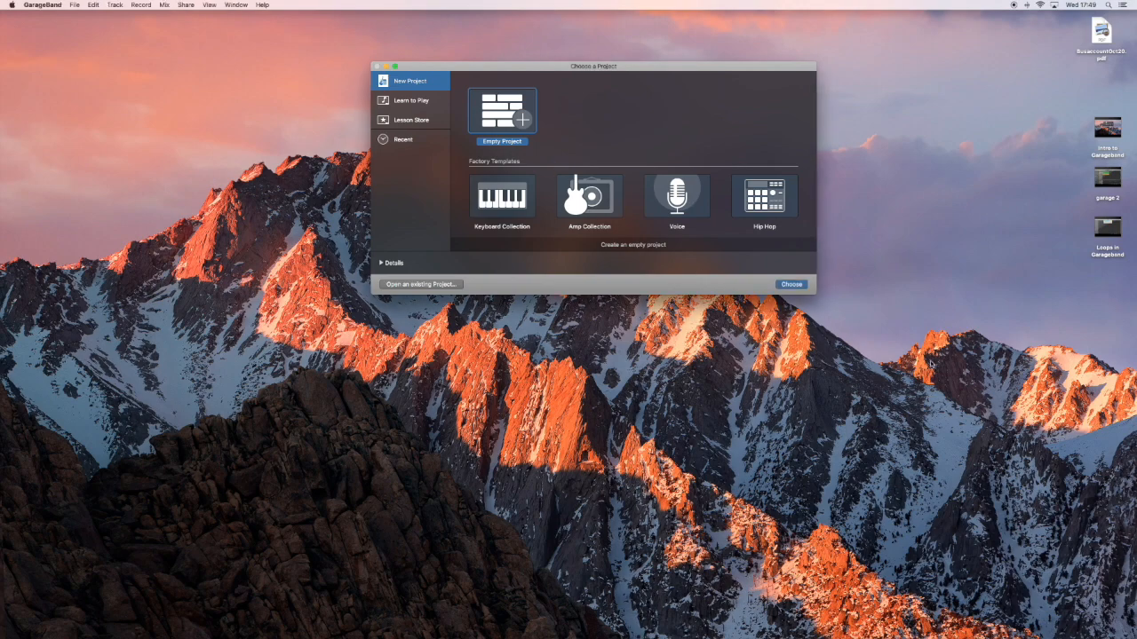
left_click(791, 284)
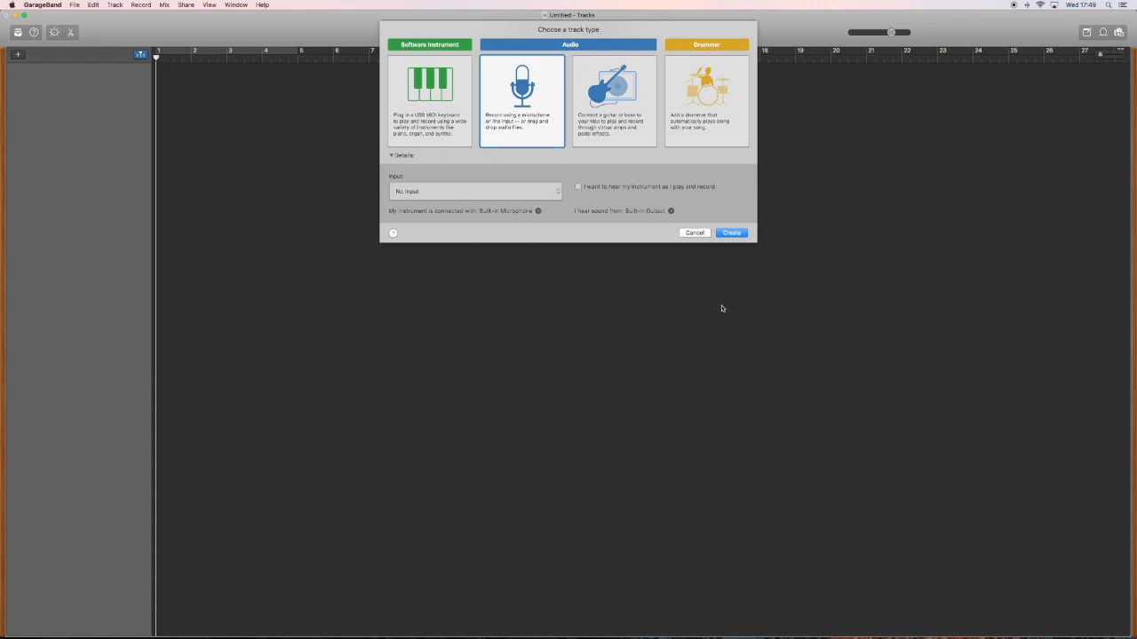
left_click(732, 233)
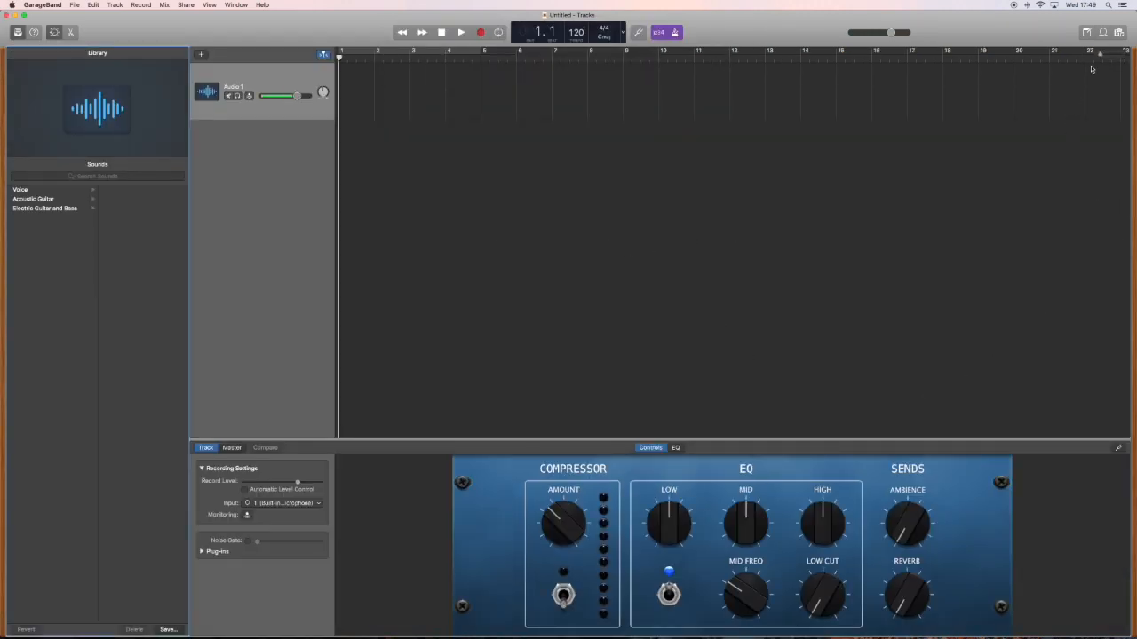
- Show the Apple Loops browser and filter the loops by the Piano instrument
left_click(1103, 32)
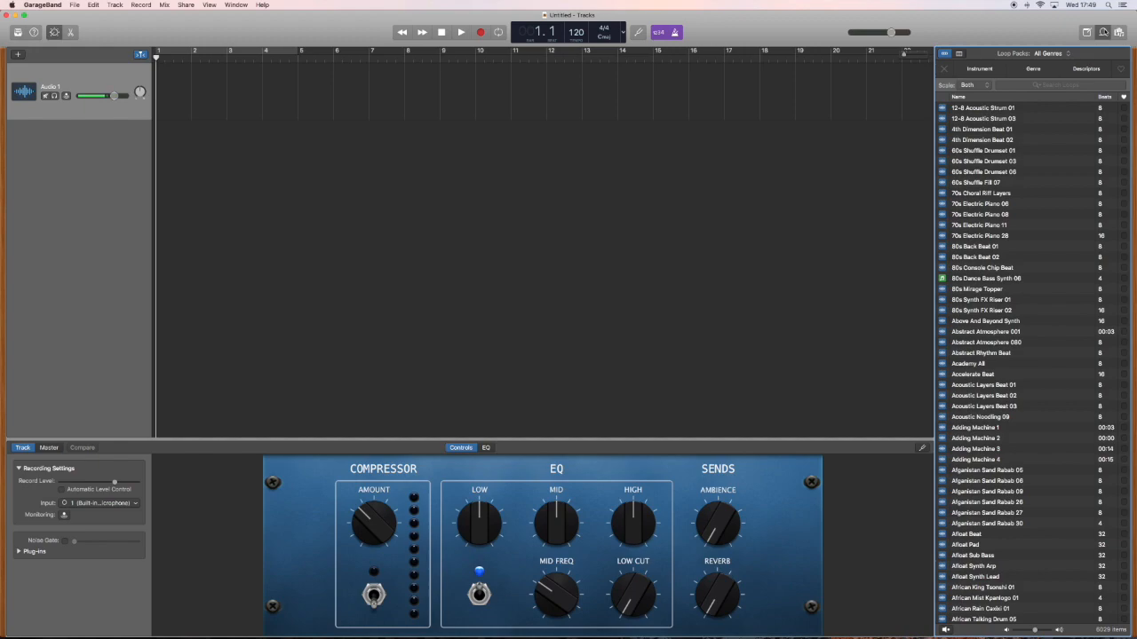
left_click(981, 70)
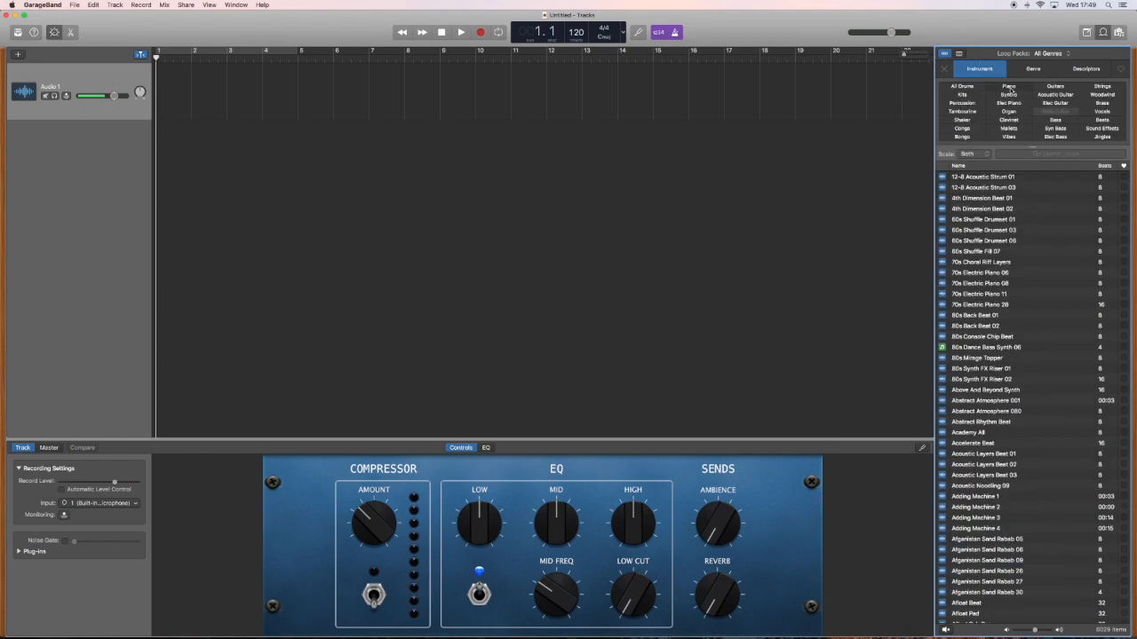
left_click(1009, 87)
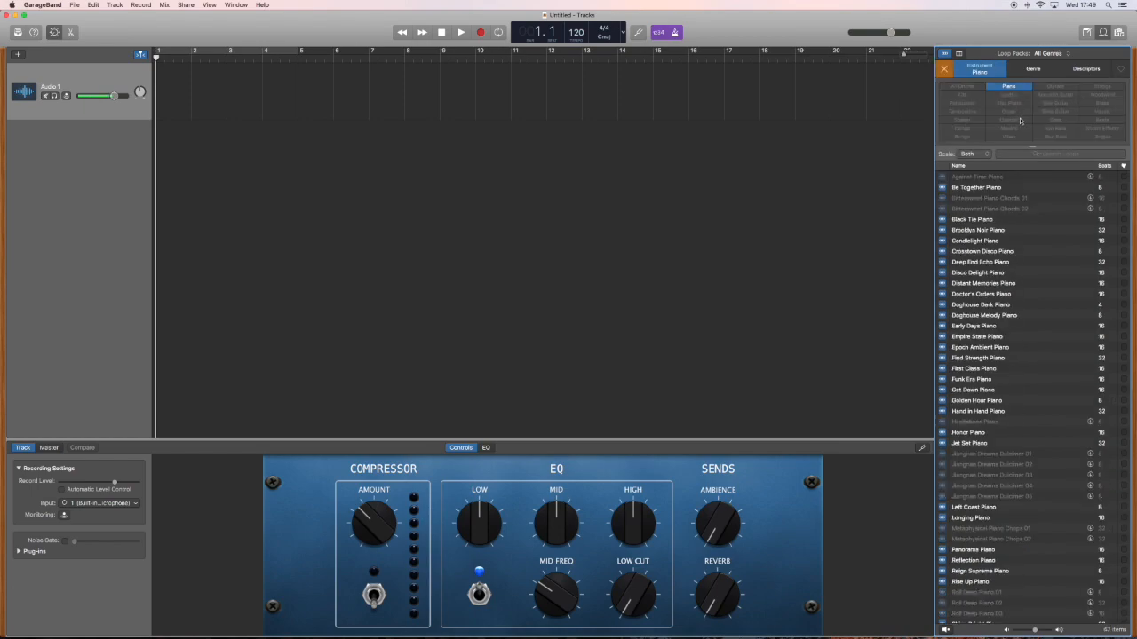
- Audition several piano loops and place Reign Supreme Piano on the audio track at bar 1
left_click(999, 188)
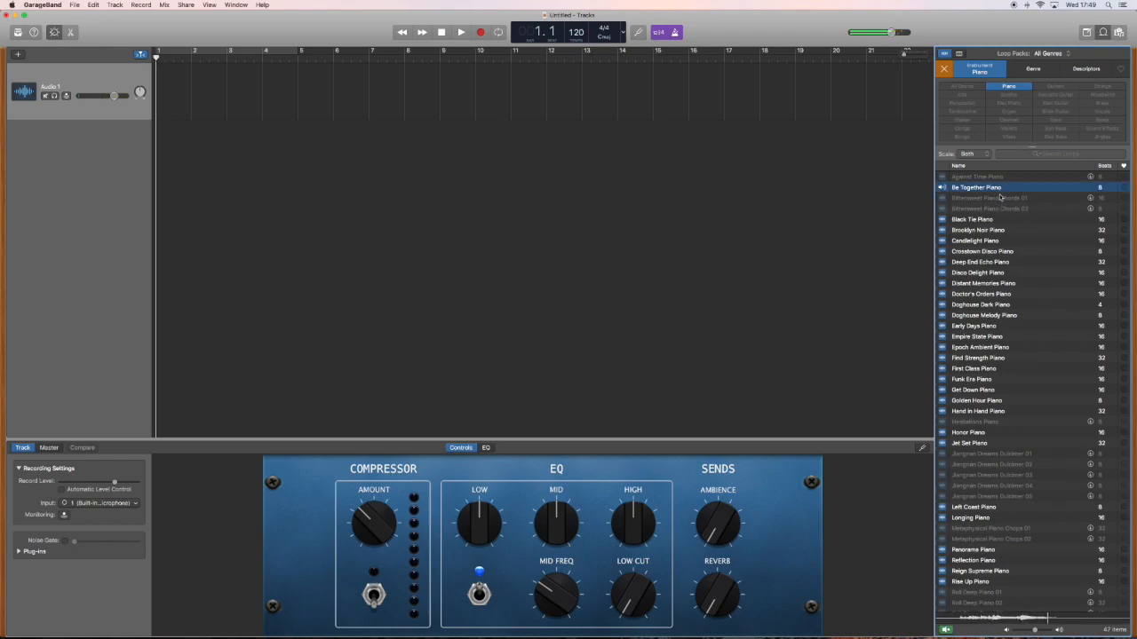
left_click(987, 241)
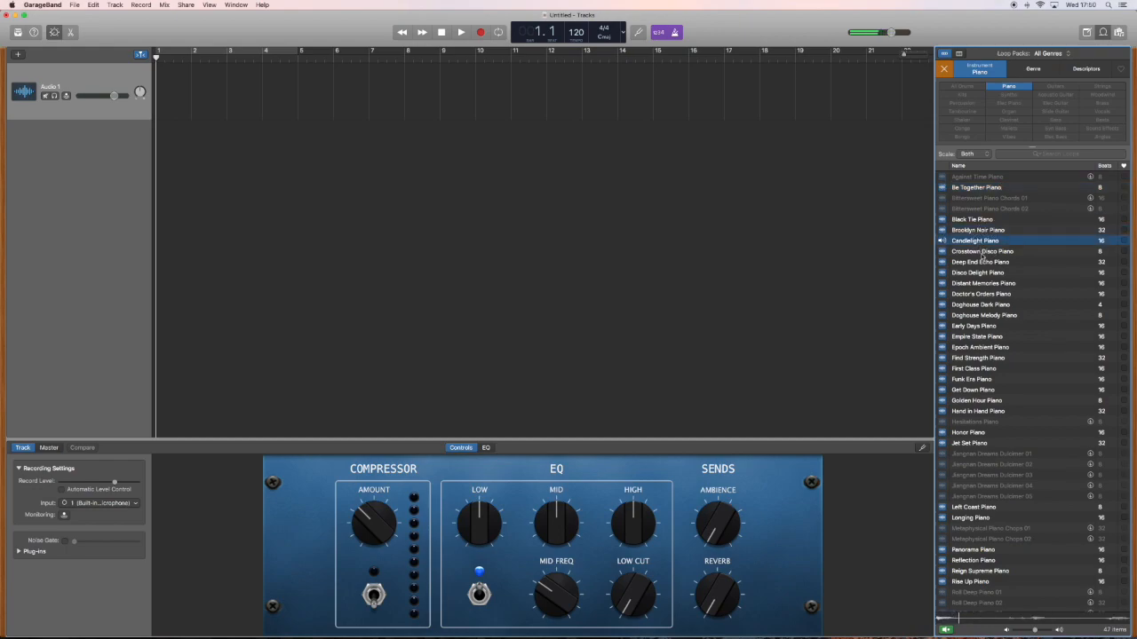
scroll(991, 294, "down", 1)
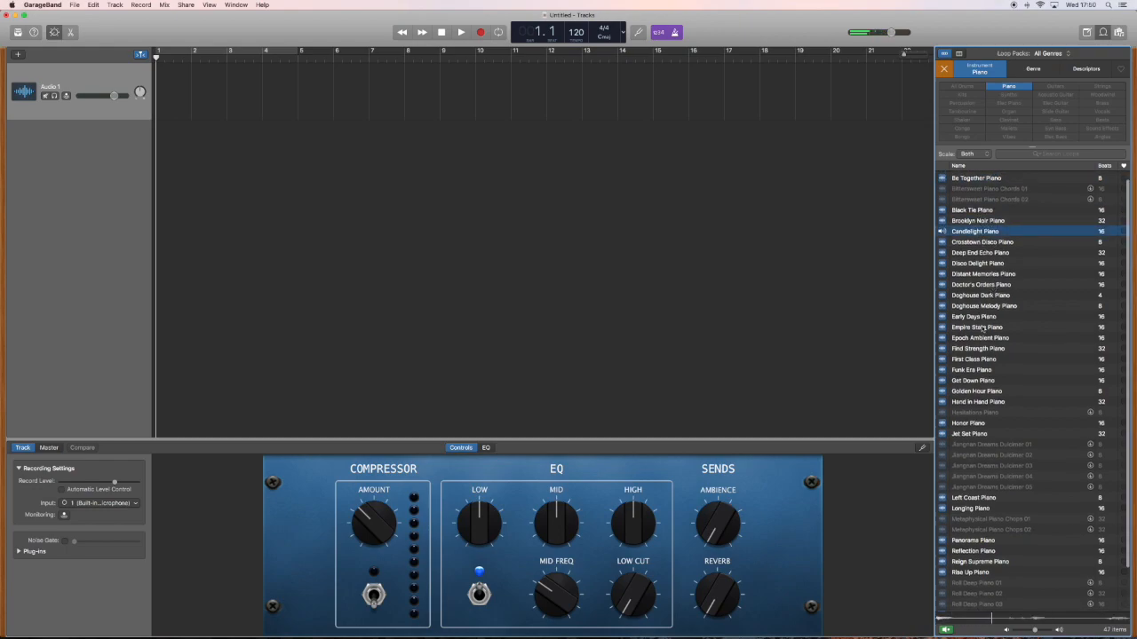
scroll(981, 329, "down", 3)
left_click(1004, 512)
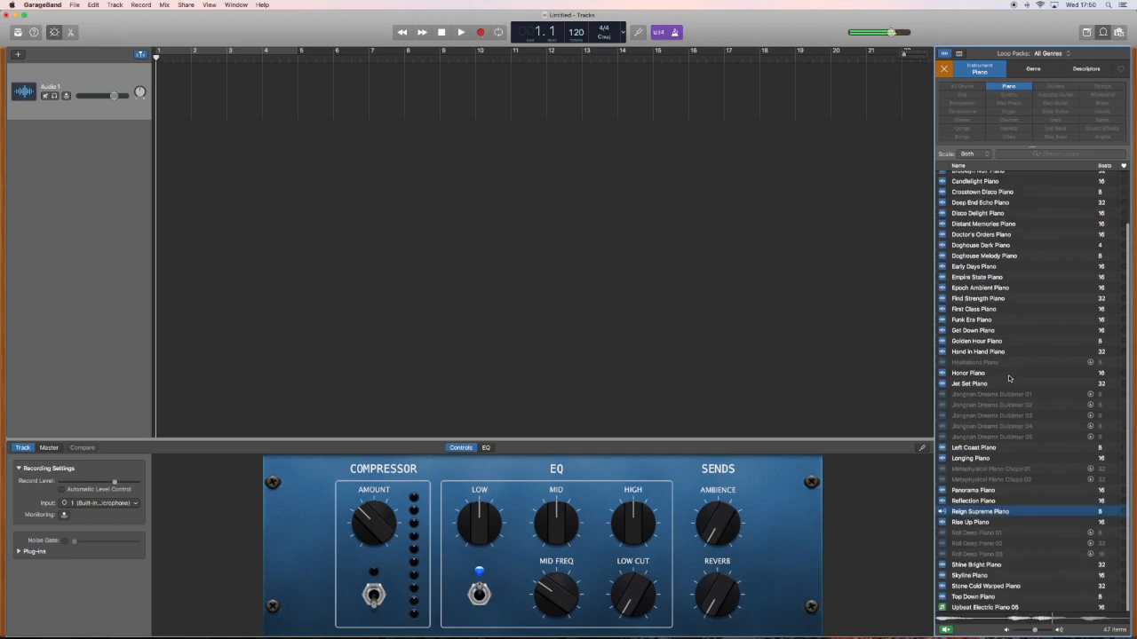
left_click_drag(980, 513, 155, 98)
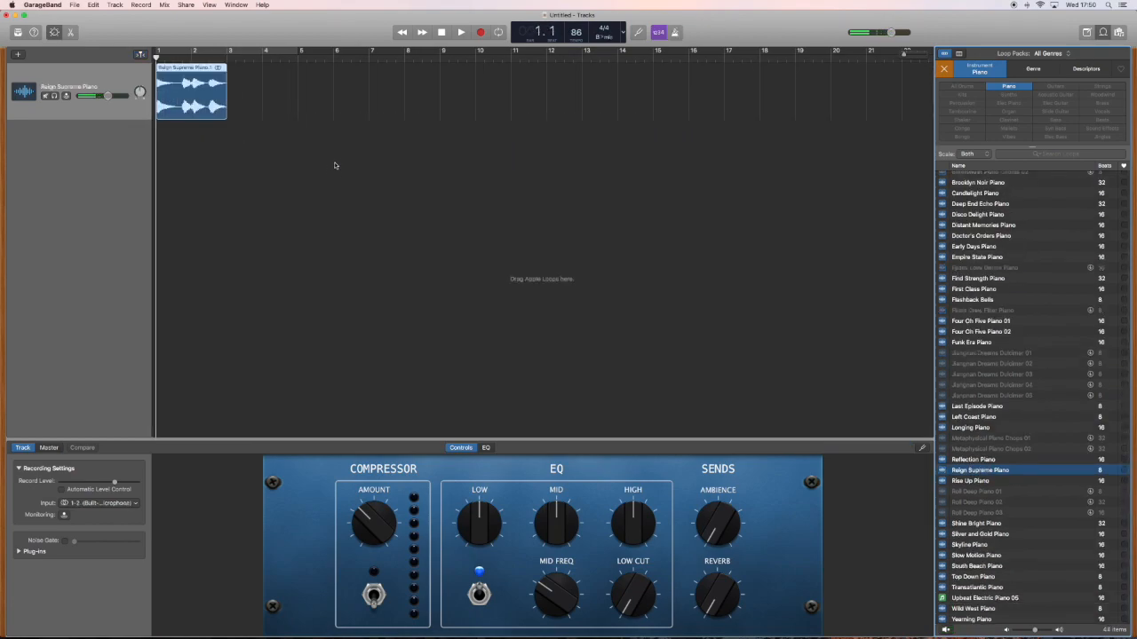
- Add the Shine Bright Piano loop at bar 3 on the same track and play the transition between the two loops
left_click(1002, 523)
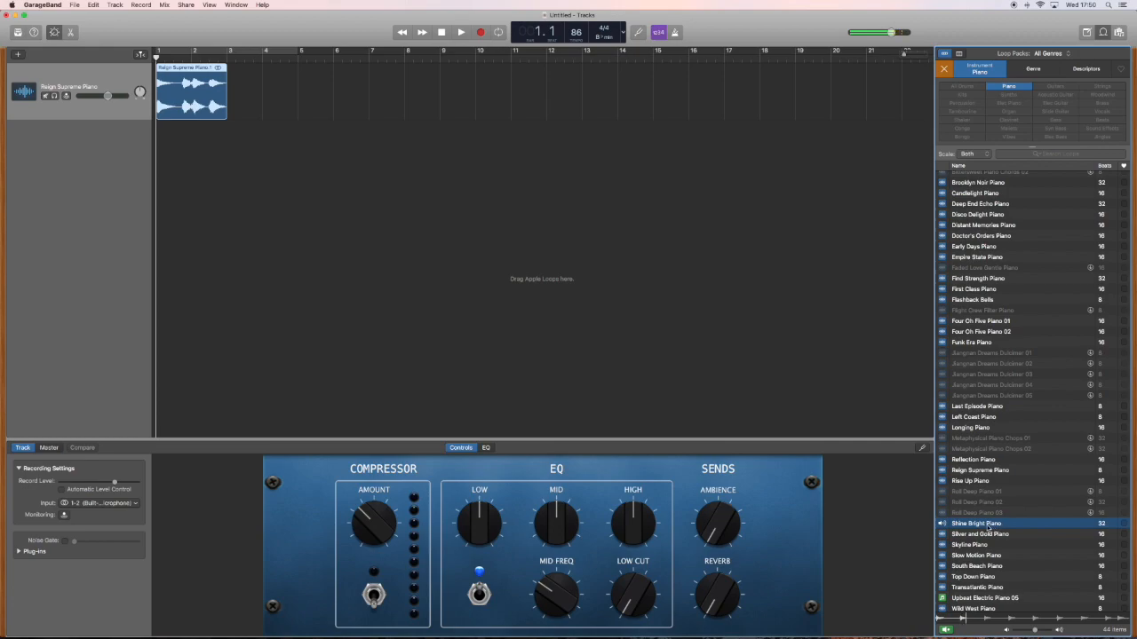
left_click_drag(988, 525, 230, 89)
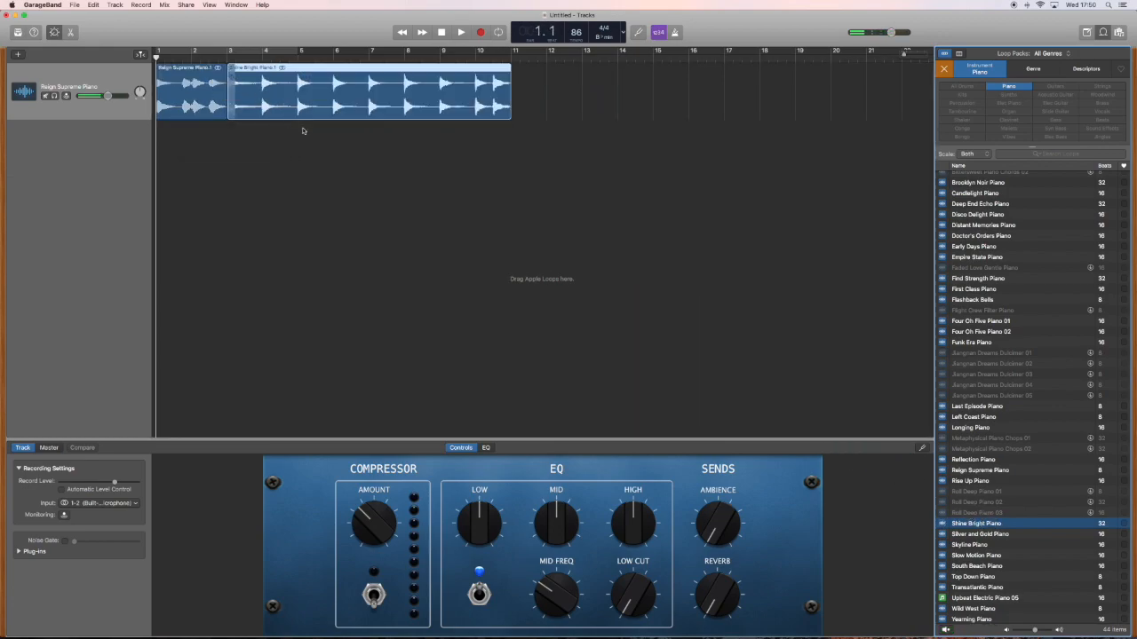
left_click(206, 58)
key("space")
key("space")
left_click(182, 58)
key("space")
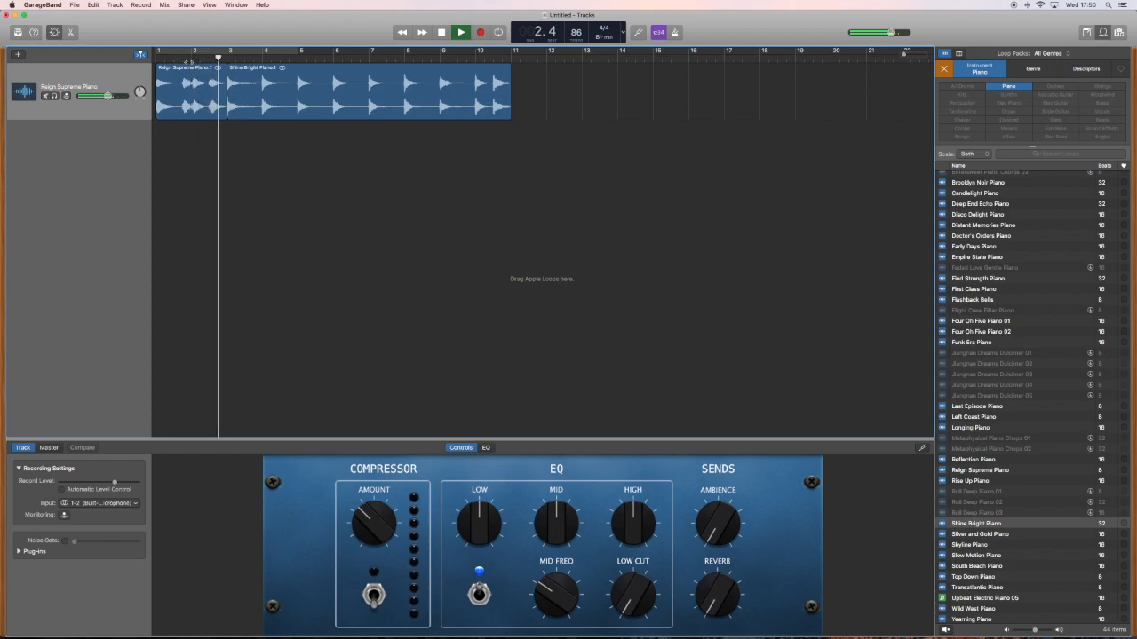
key("space")
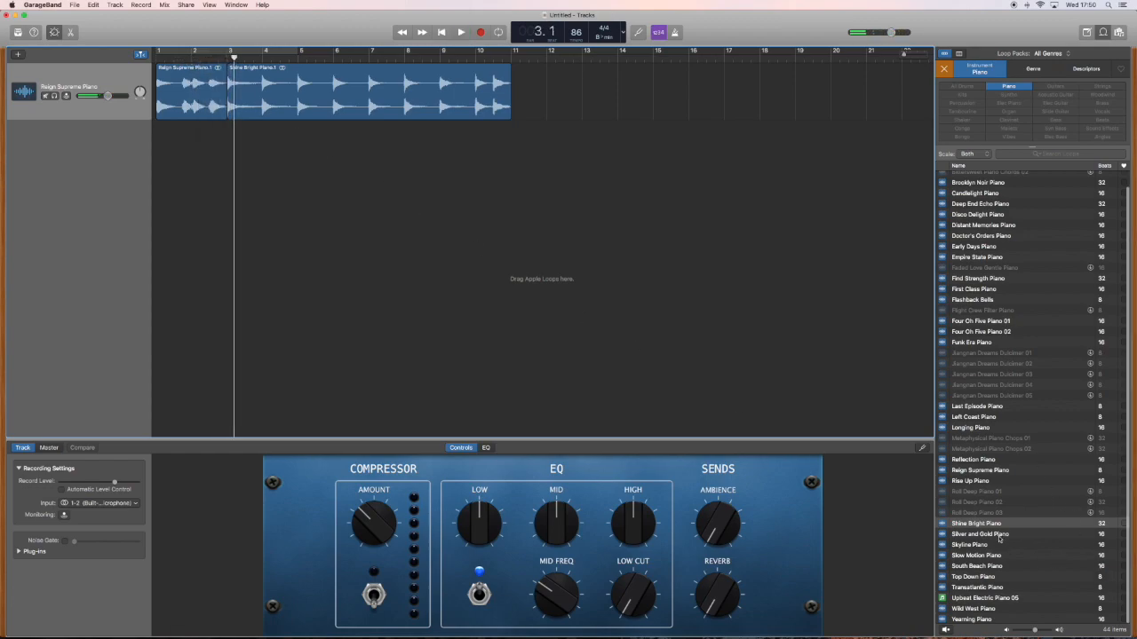
- Add the Funk Era Piano loop at bar 11 after Shine Bright Piano and play from its start
left_click(986, 343)
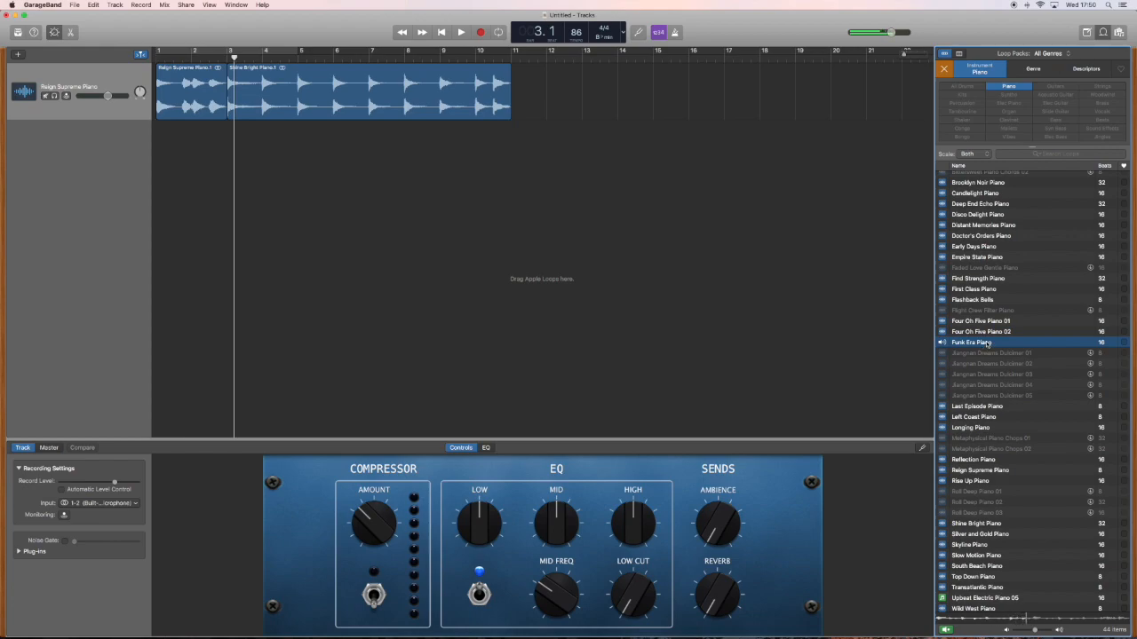
left_click_drag(986, 344, 509, 87)
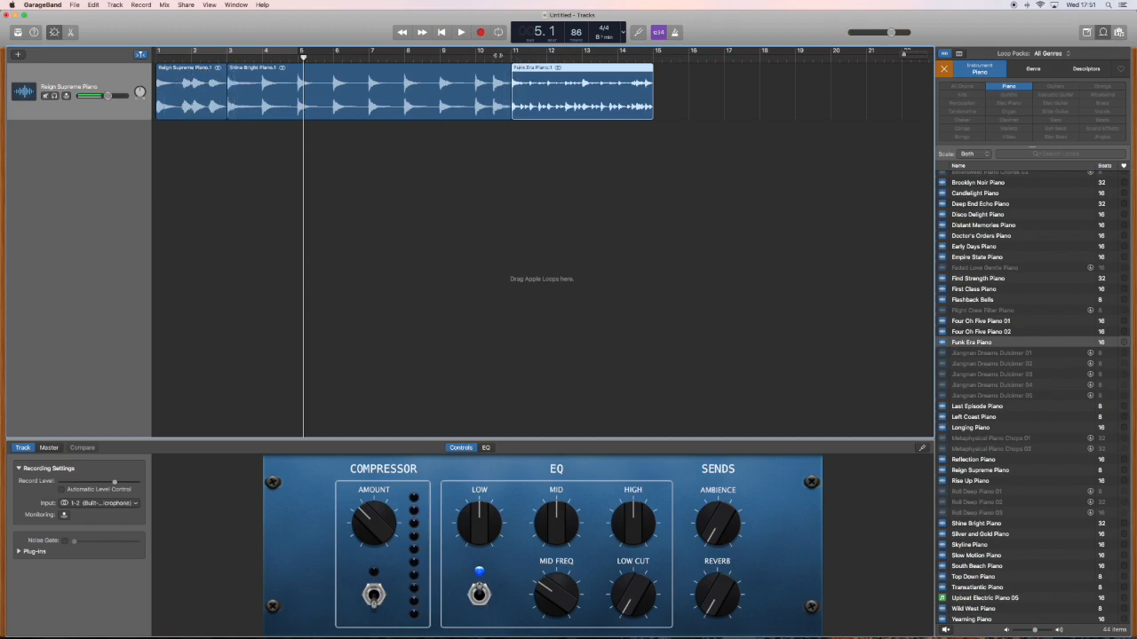
left_click(514, 59)
key("space")
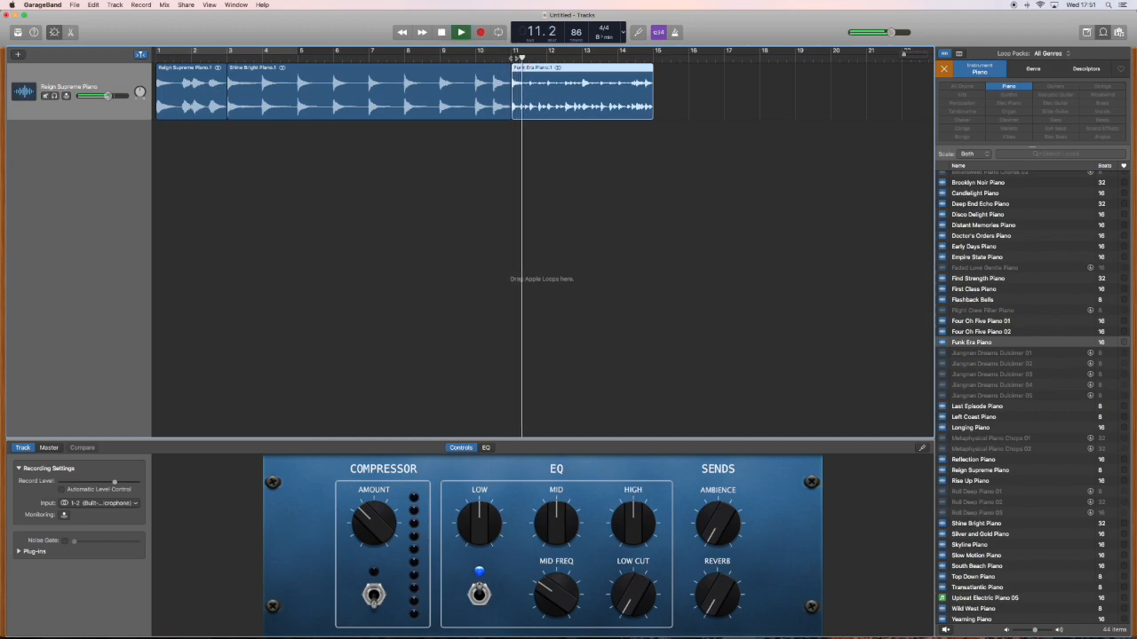
- Turn on the metronome during playback and return the stopped playhead to the start of the project
left_click(675, 33)
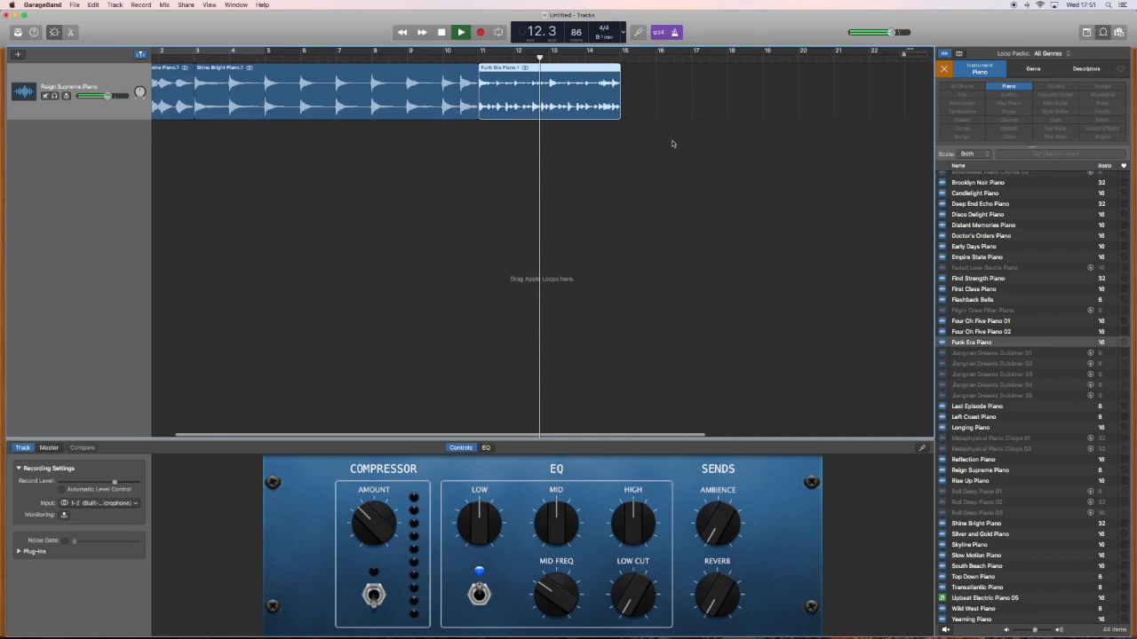
key("space")
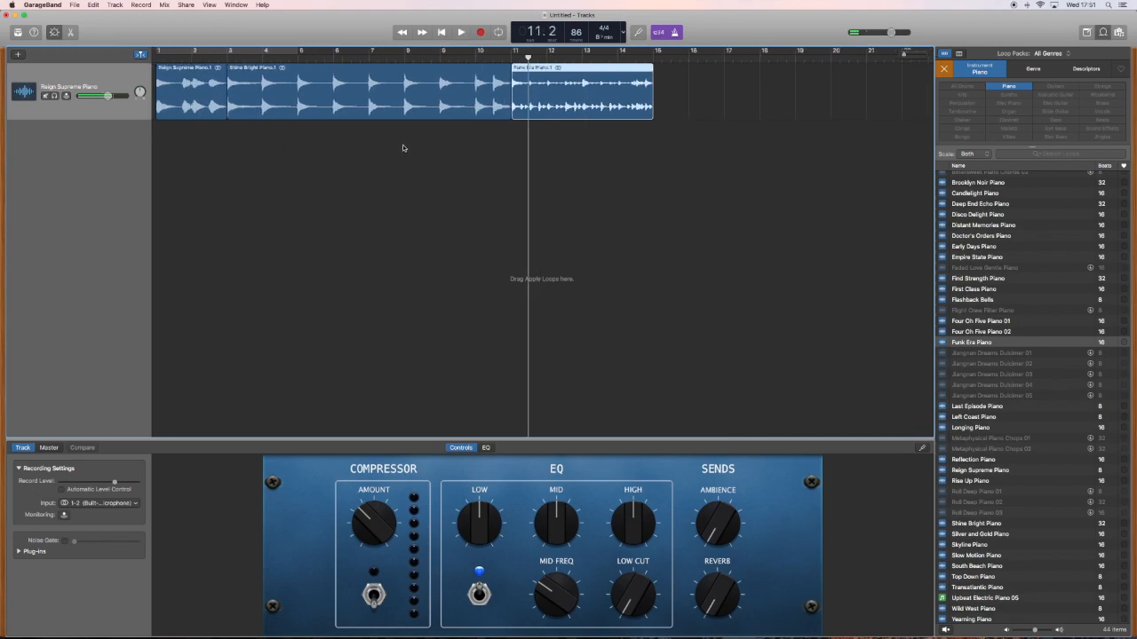
key("Return")
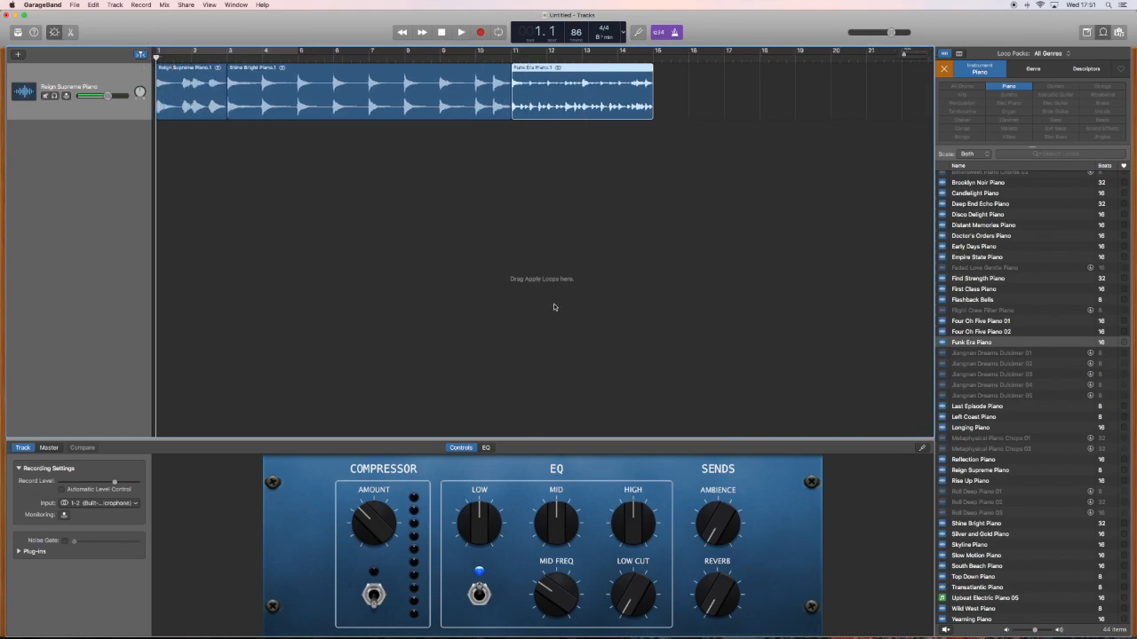
- Replace the Piano loop filter with All Drums in the Hip Hop/R&B genre
left_click(945, 70)
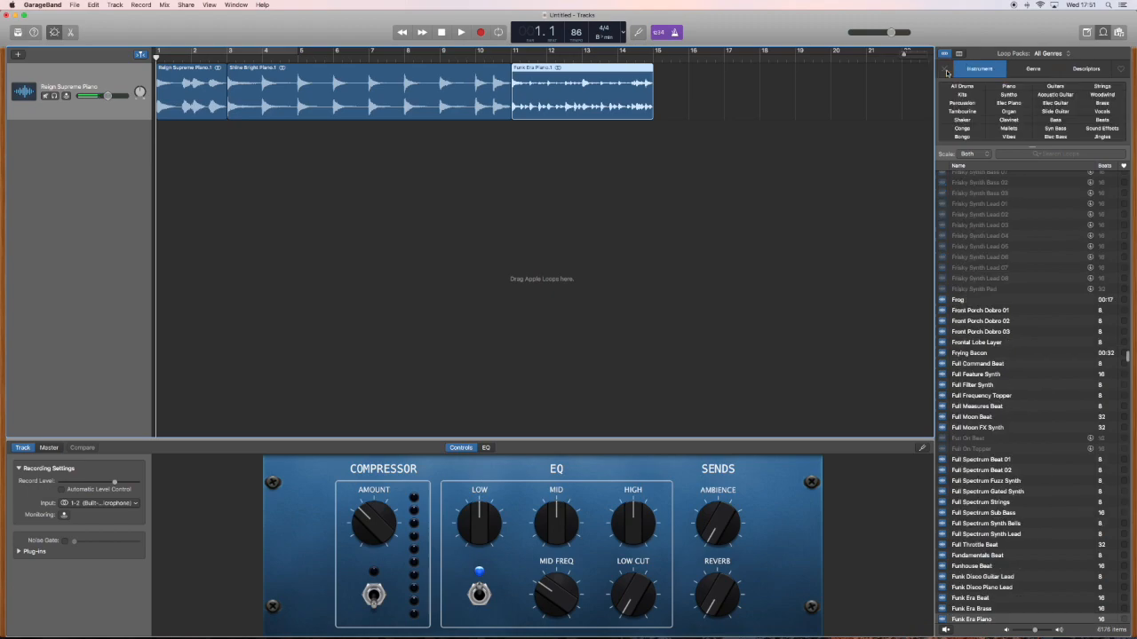
left_click(963, 86)
scroll(1008, 311, "up", 10)
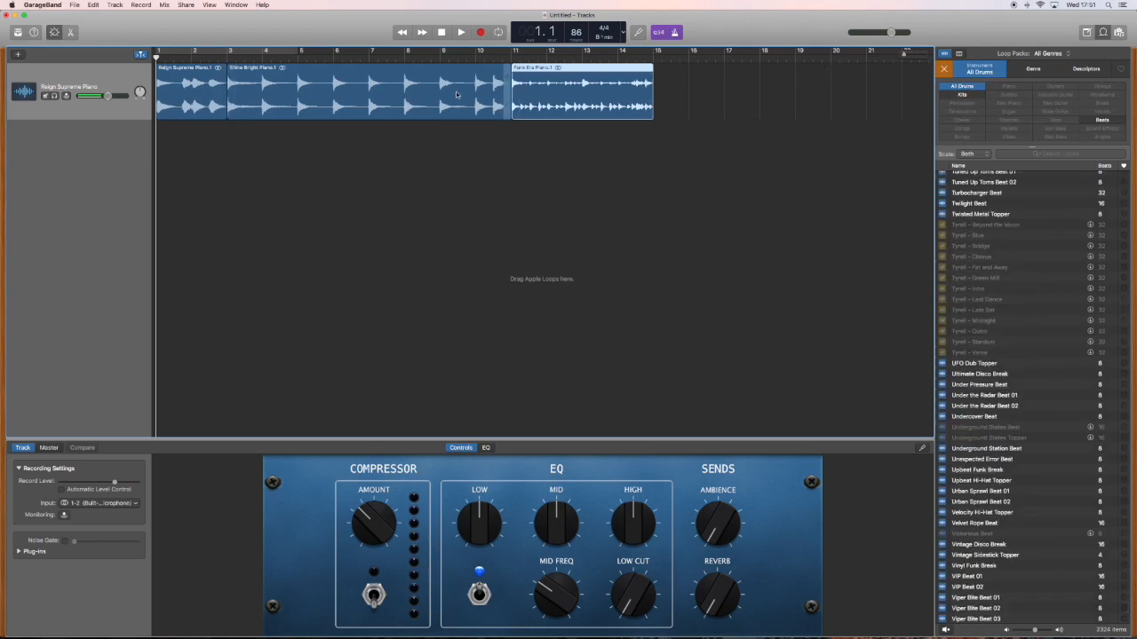
left_click(1033, 69)
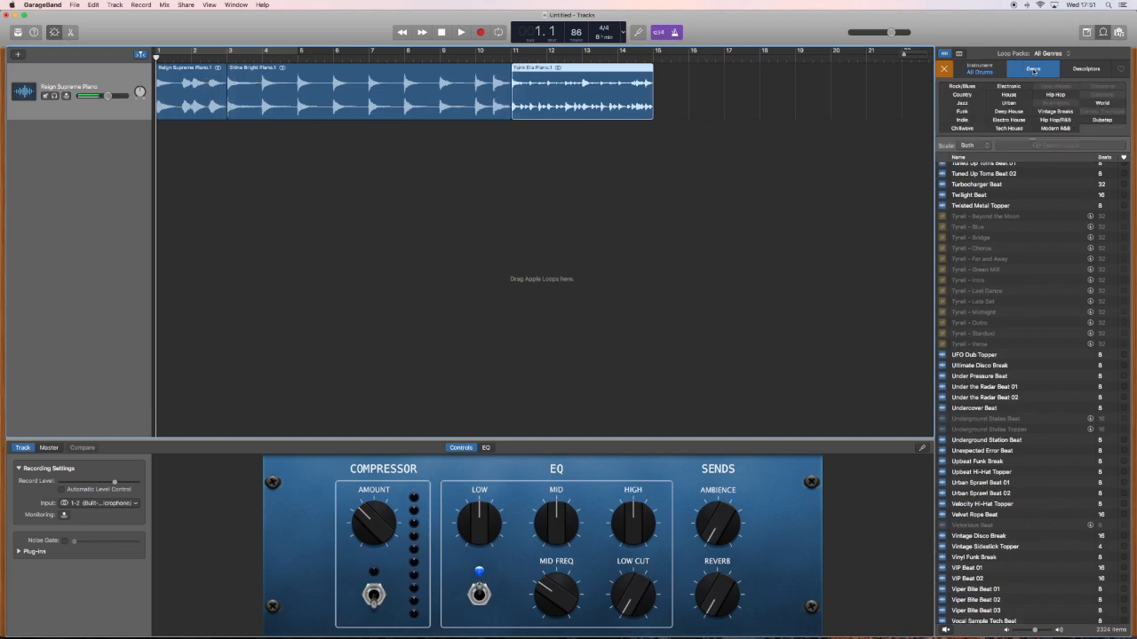
left_click(1065, 120)
scroll(1012, 245, "up", 10)
- Audition hip hop drum loops and place Reign Supreme Beat on a new track at bar 3
left_click(986, 237)
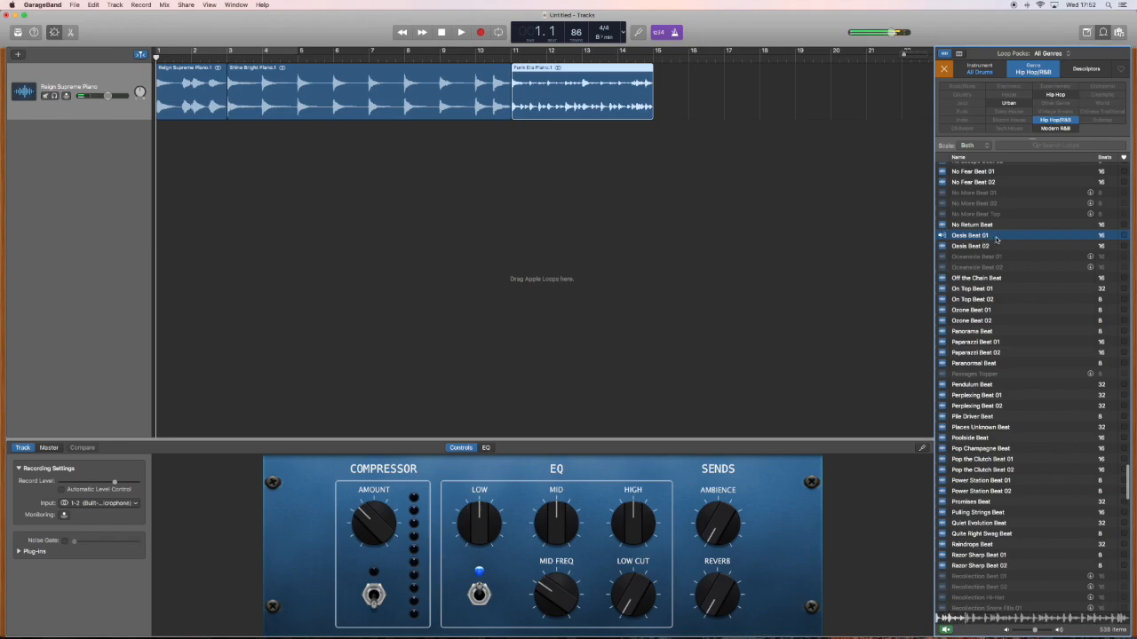
left_click(967, 321)
scroll(992, 344, "up", 3)
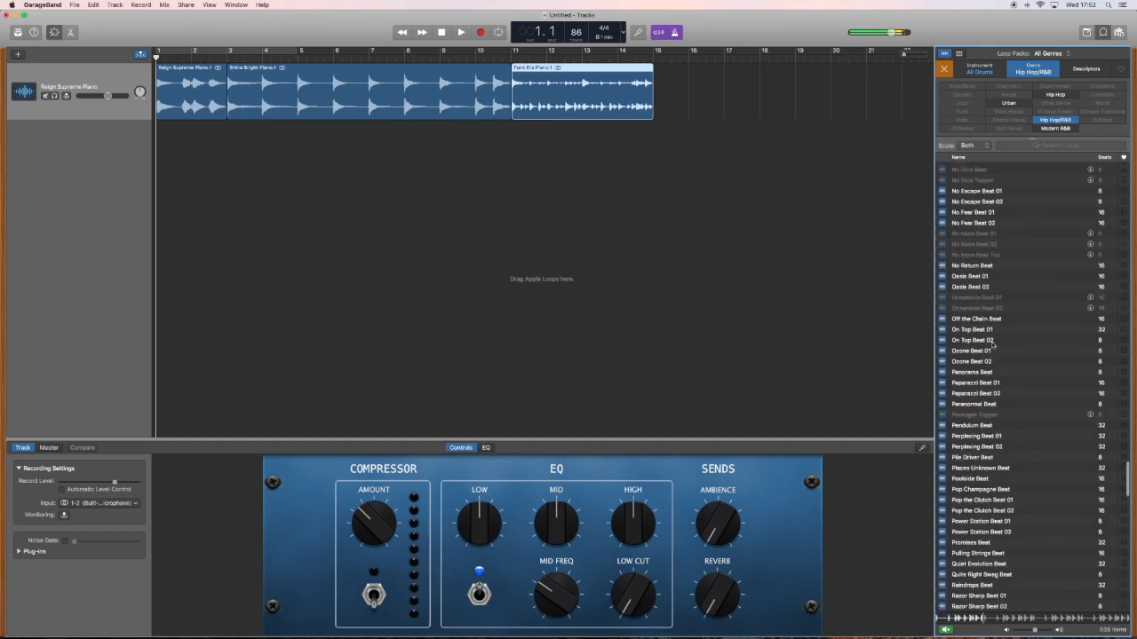
scroll(993, 344, "down", 10)
left_click(986, 456)
left_click_drag(996, 460, 229, 199)
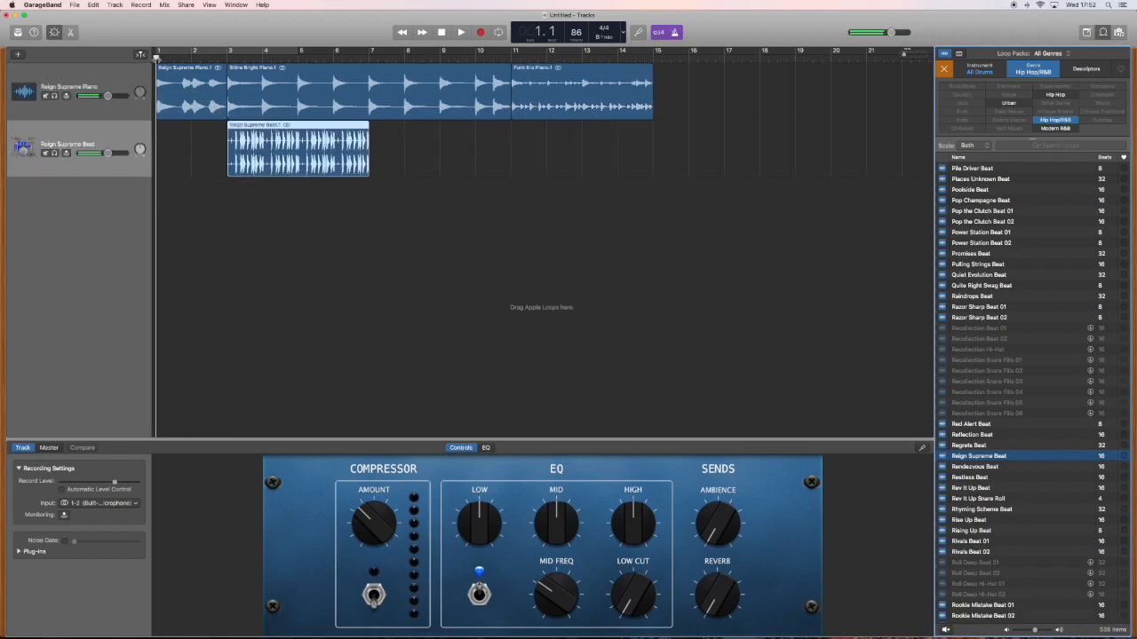
- Shorten the Reign Supreme Beat region to end at bar 6, listening to the arrangement before and after the trim
key("space")
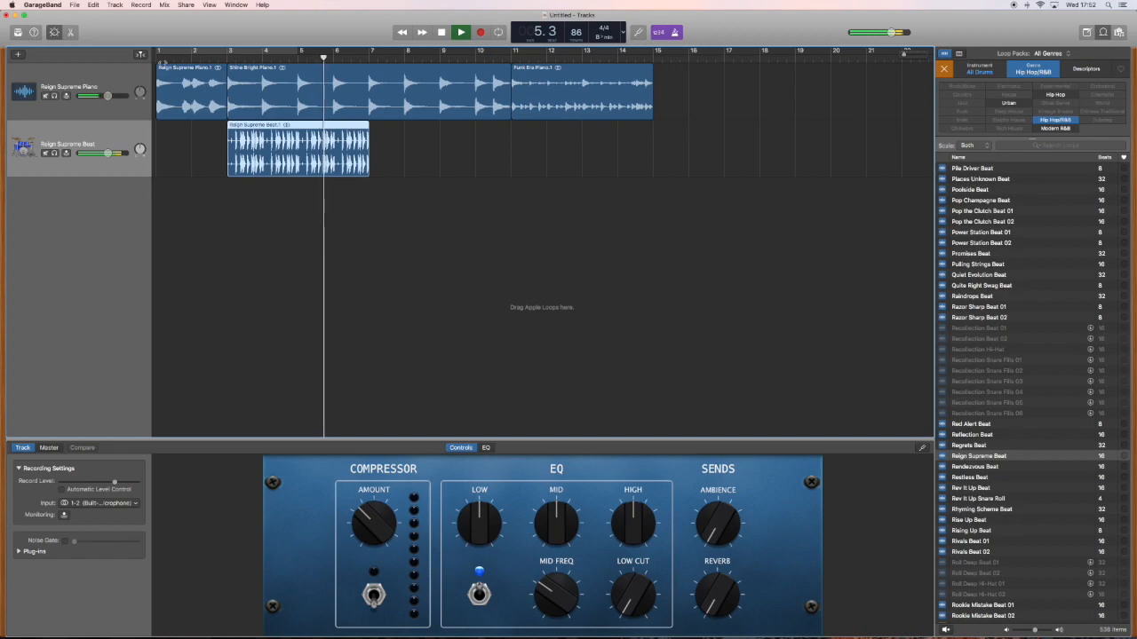
key("space")
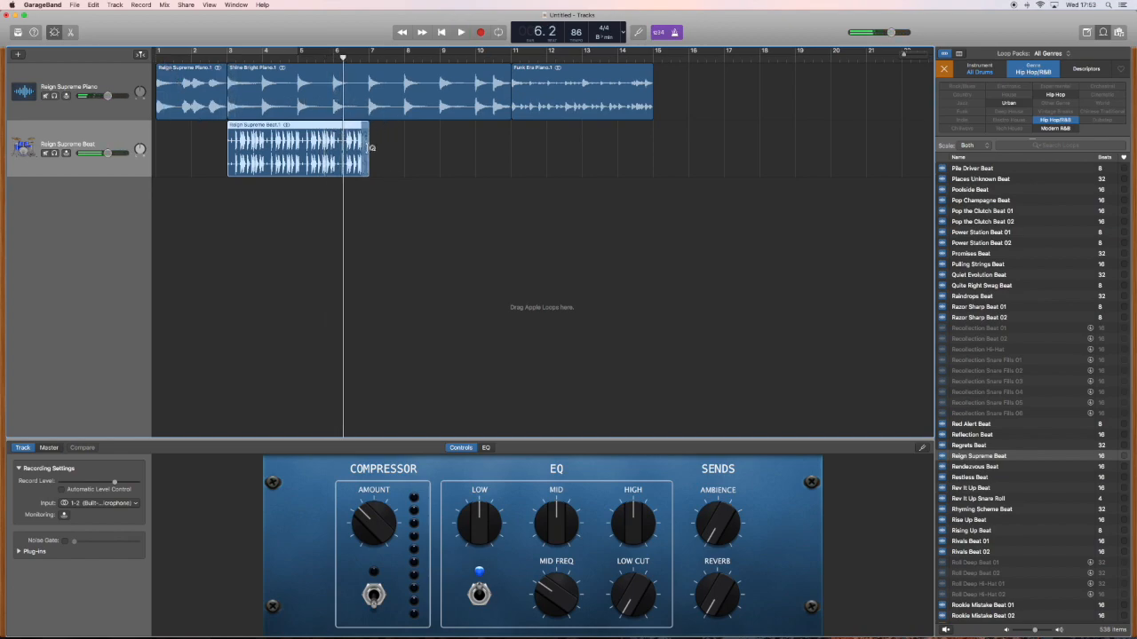
left_click_drag(367, 151, 333, 149)
left_click(278, 60)
key("space")
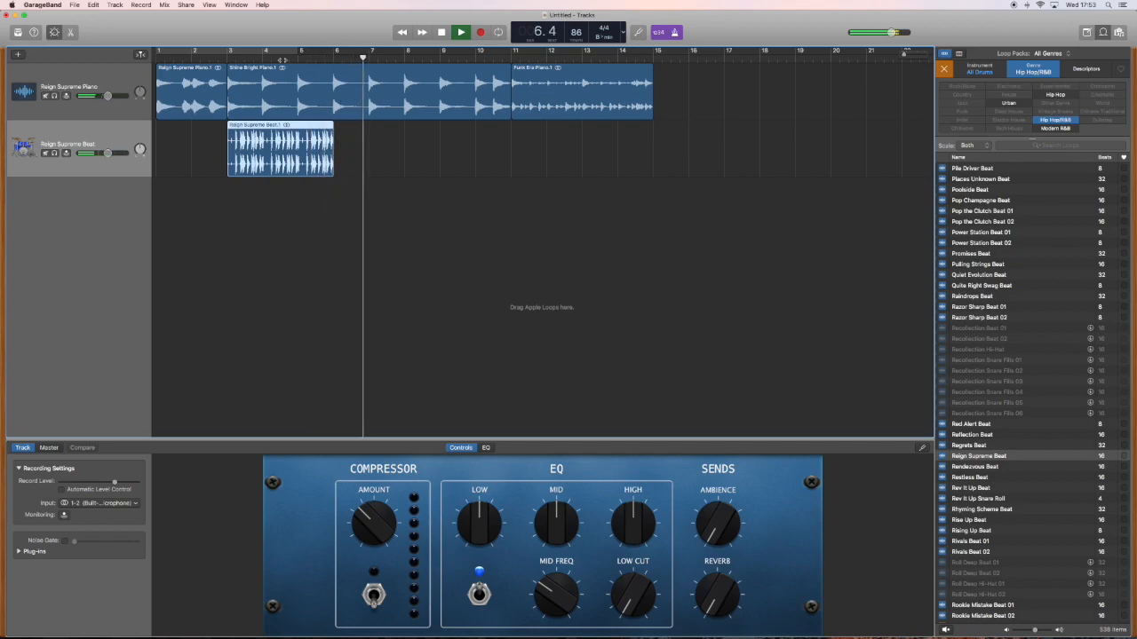
key("space")
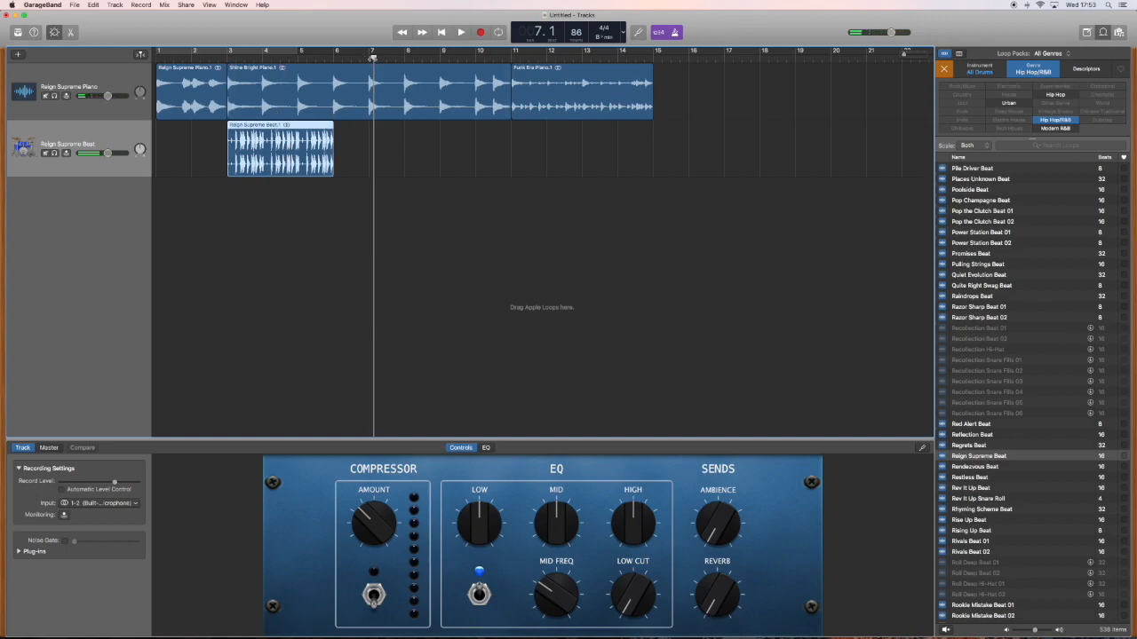
- Paste a copy of the Reign Supreme Beat region at bar 7 and play the section around the gap
key("super+v")
left_click(317, 57)
key("space")
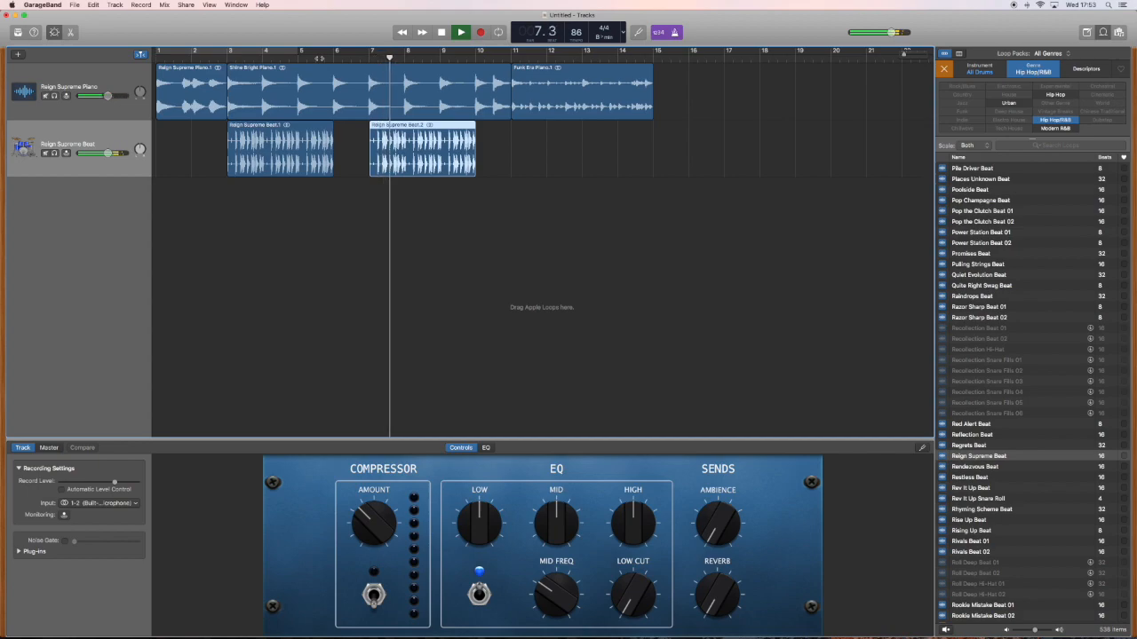
key("space")
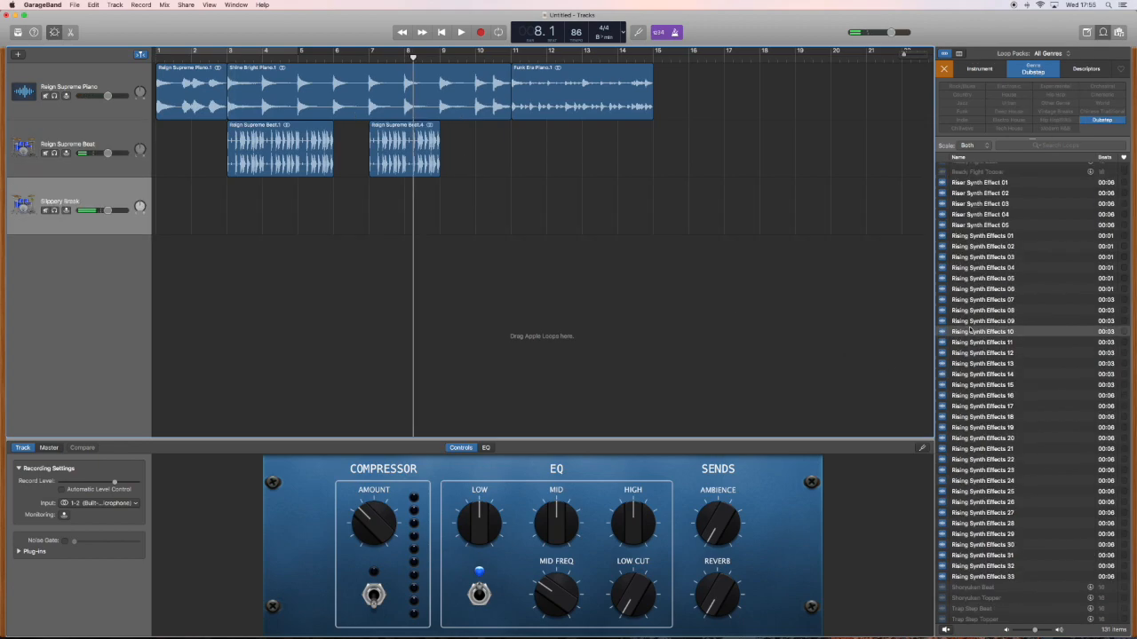
- Add the Rising Synth Effects 10 loop on the third track, shift it to end at bar 7, and play the build-up
left_click_drag(972, 331, 337, 208)
left_click(293, 57)
key("space")
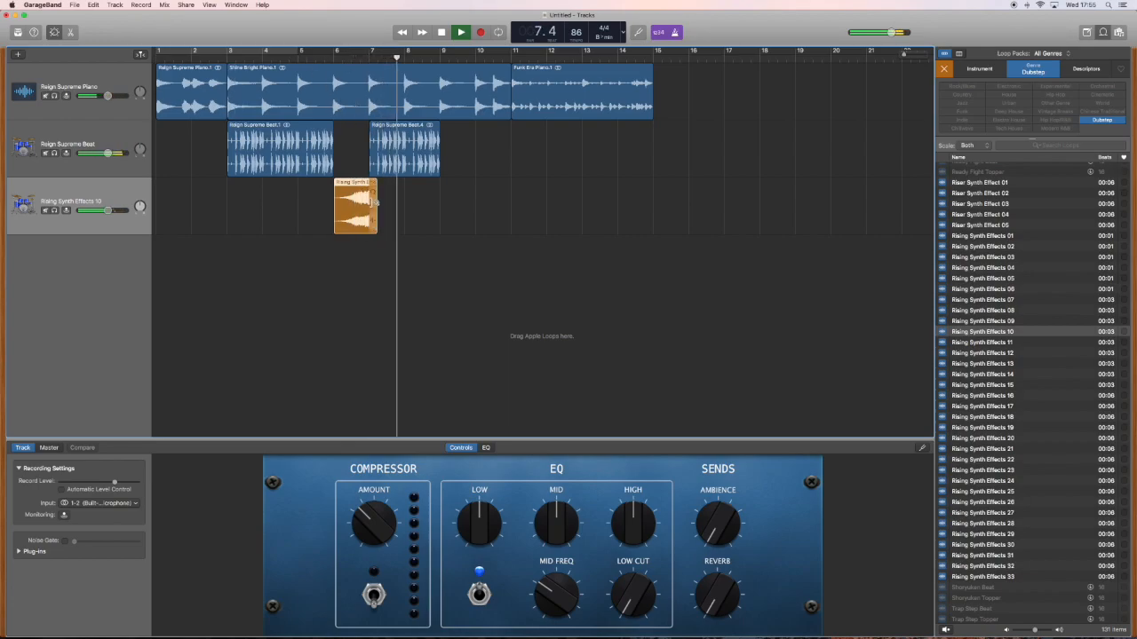
left_click_drag(356, 190, 349, 190)
left_click(322, 59)
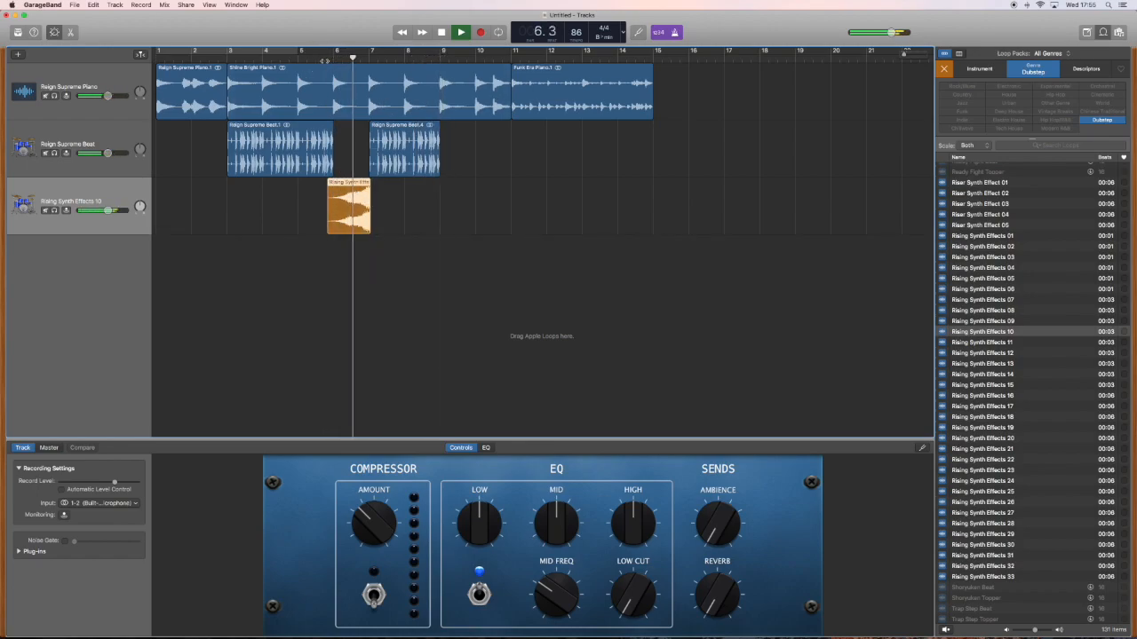
- Replay the arrangement from about bar 5 to hear the rising synth lead into the returning drum beat
key("space")
left_click(306, 59)
key("space")
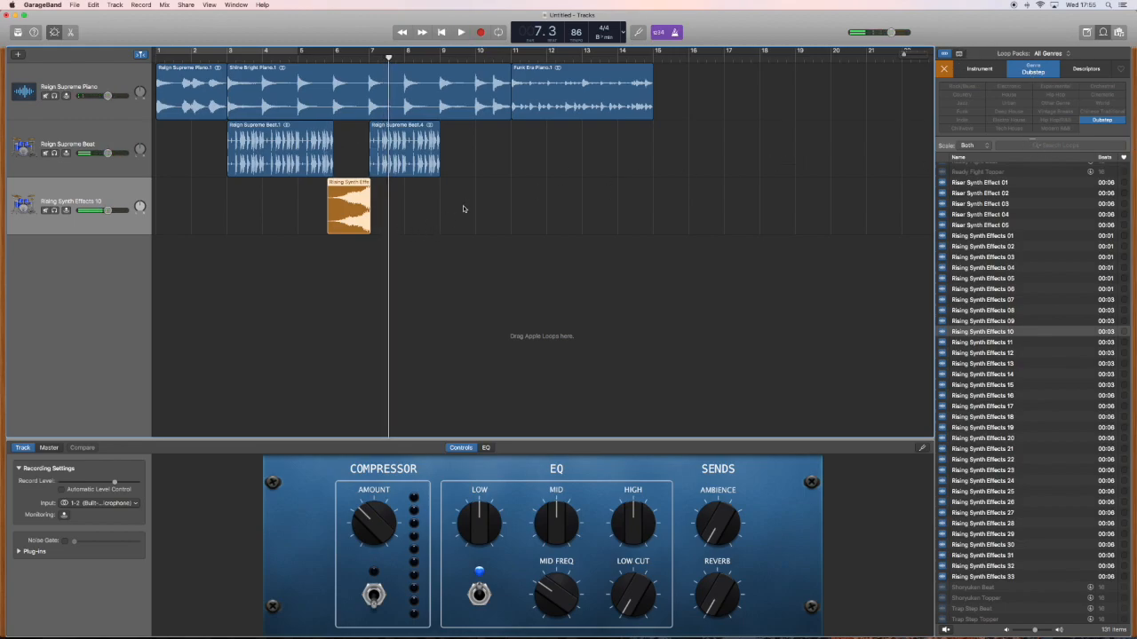
- Reset the loop filters and narrow the loop list to Bass instruments in the Hip Hop genre
left_click(944, 70)
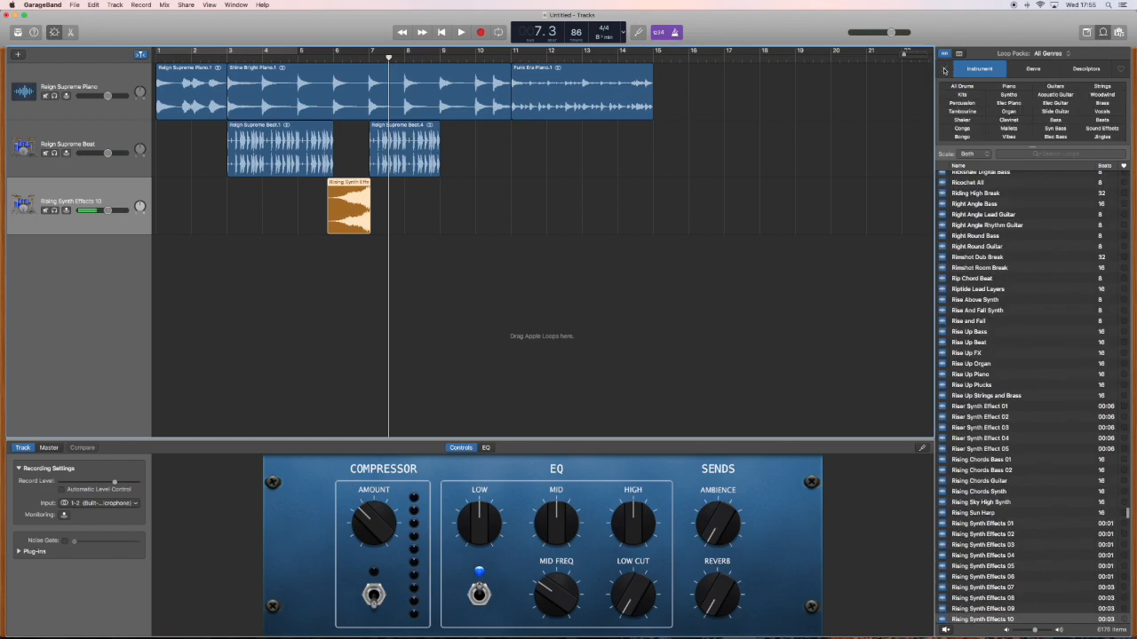
left_click(1055, 119)
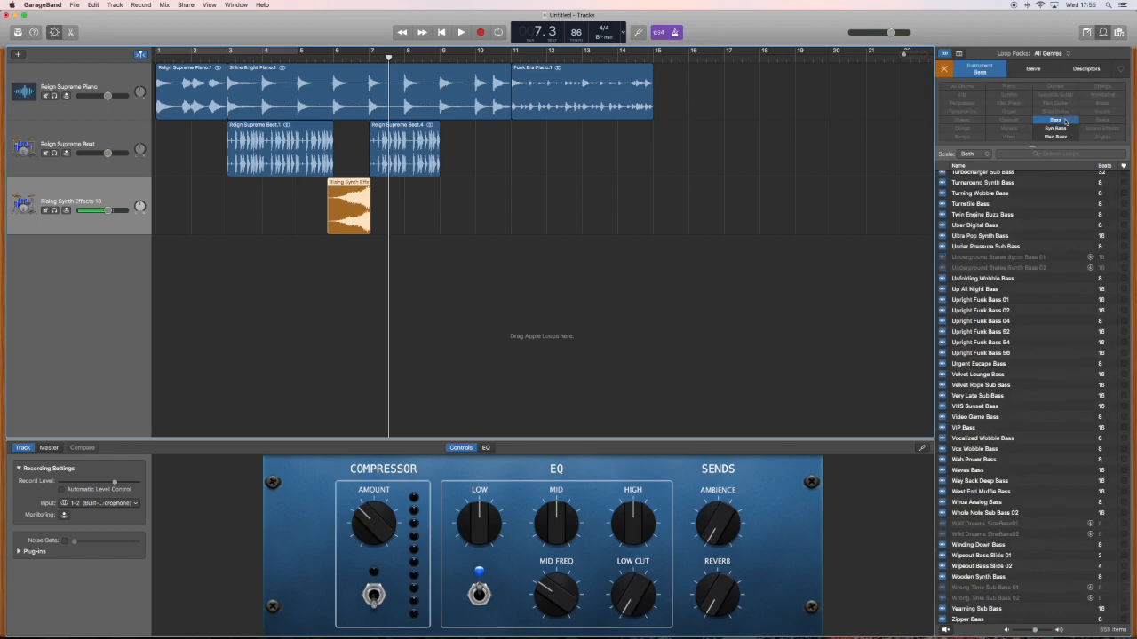
left_click(1034, 70)
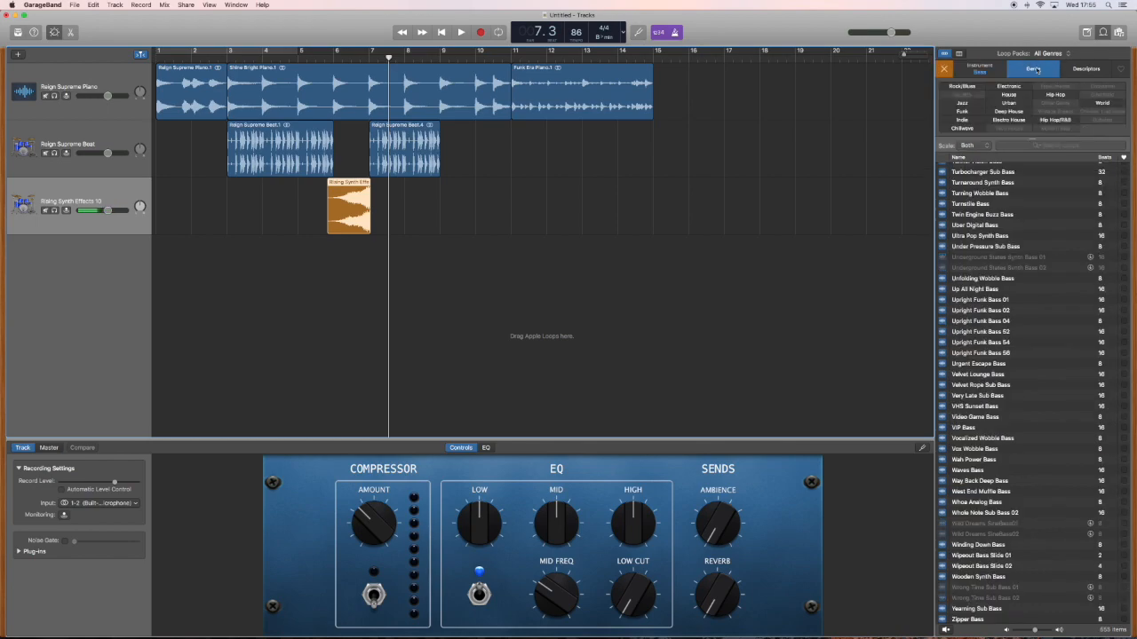
left_click(1056, 94)
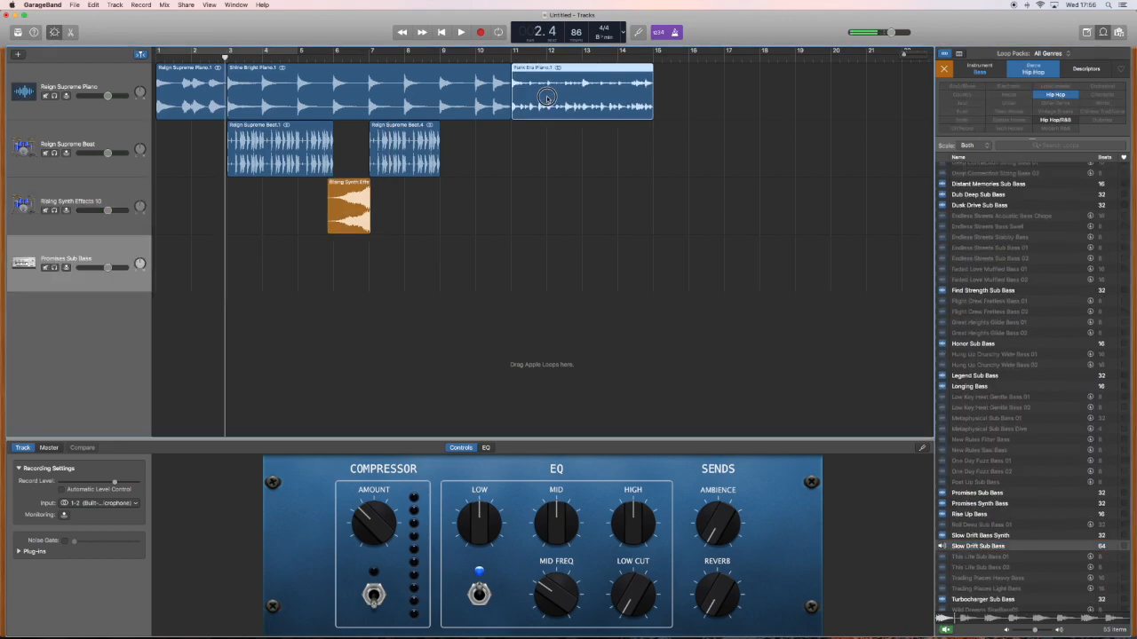
- Delete the Funk Era Piano region and shorten the Shine Bright Piano region to end at bar 9
left_click(548, 100)
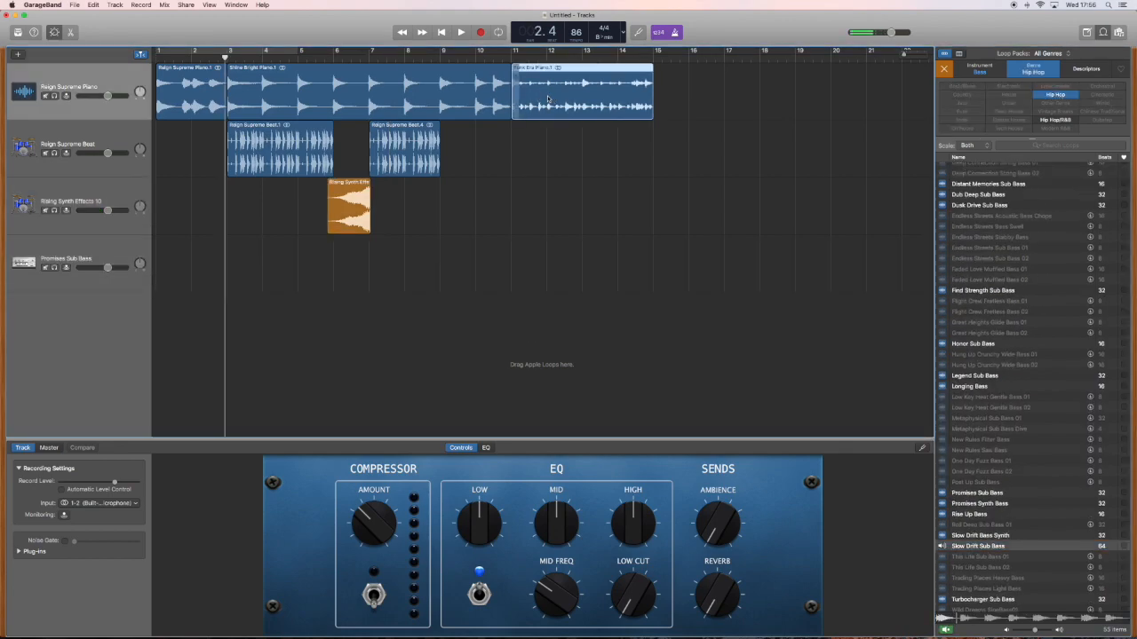
key("Delete")
left_click_drag(509, 93, 439, 94)
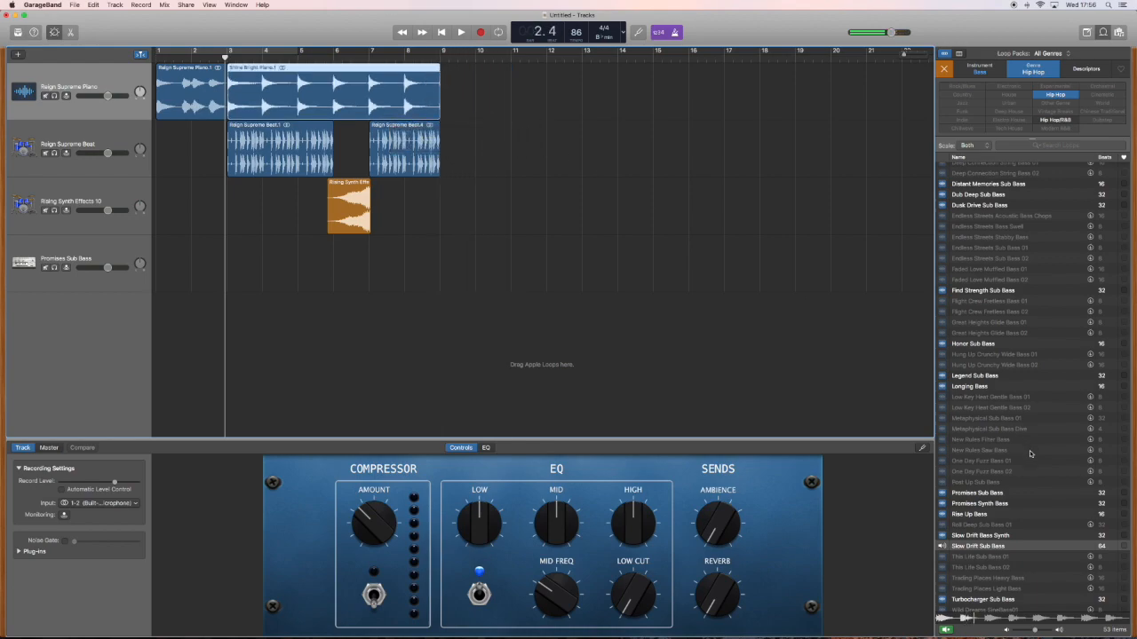
- Place the Slow Drift Sub Bass loop on the third track at bar 9 and paste a Reign Supreme Beat copy at bar 10
left_click_drag(997, 547, 442, 199)
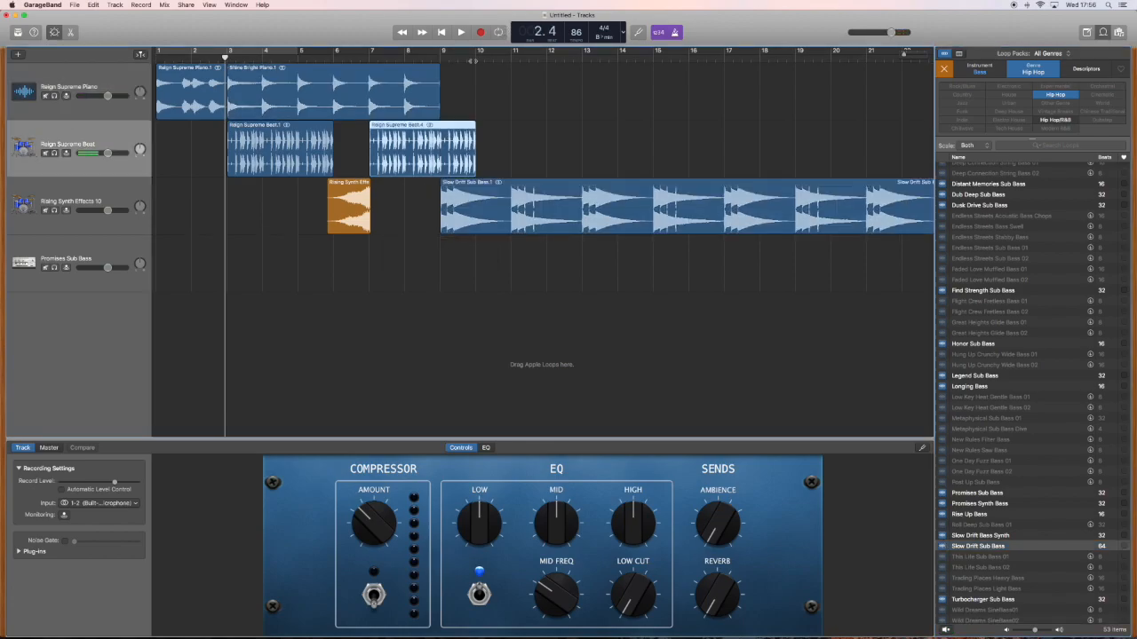
left_click(476, 59)
key("super+v")
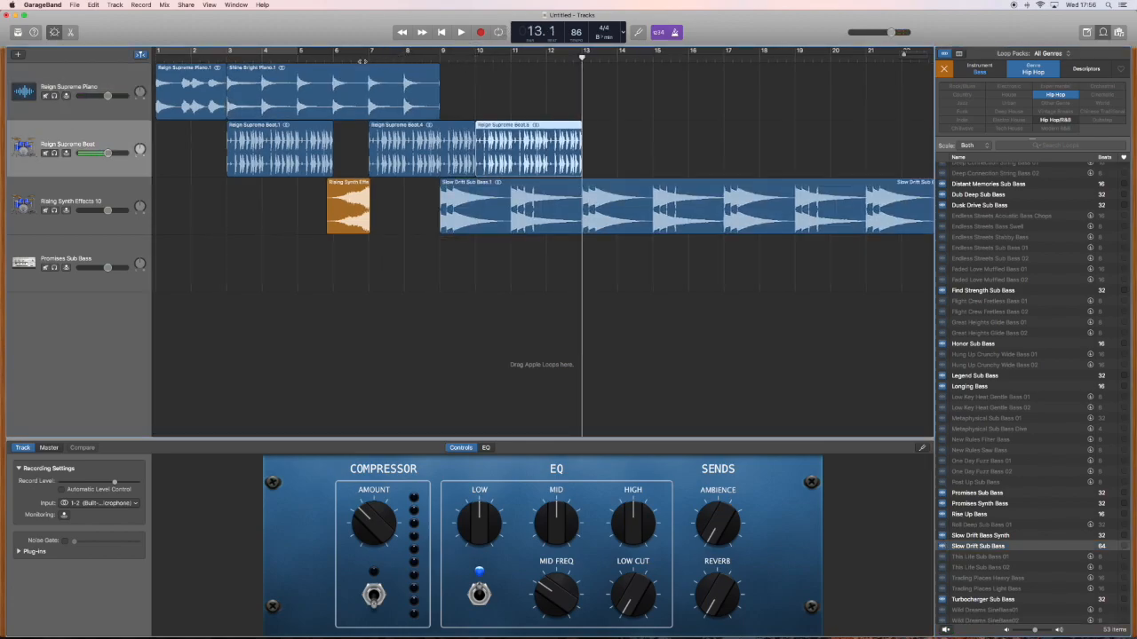
- Trim the end of Shine Bright Piano to just before bar 9 and play the transition into the bass from about bar 5
key("space")
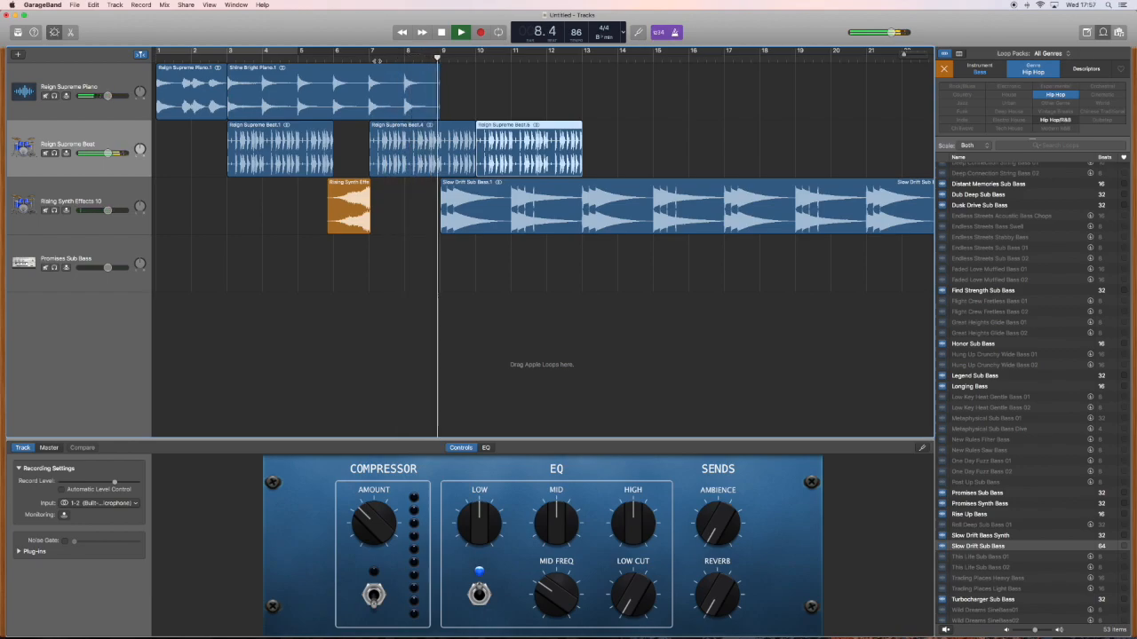
left_click_drag(439, 92, 436, 94)
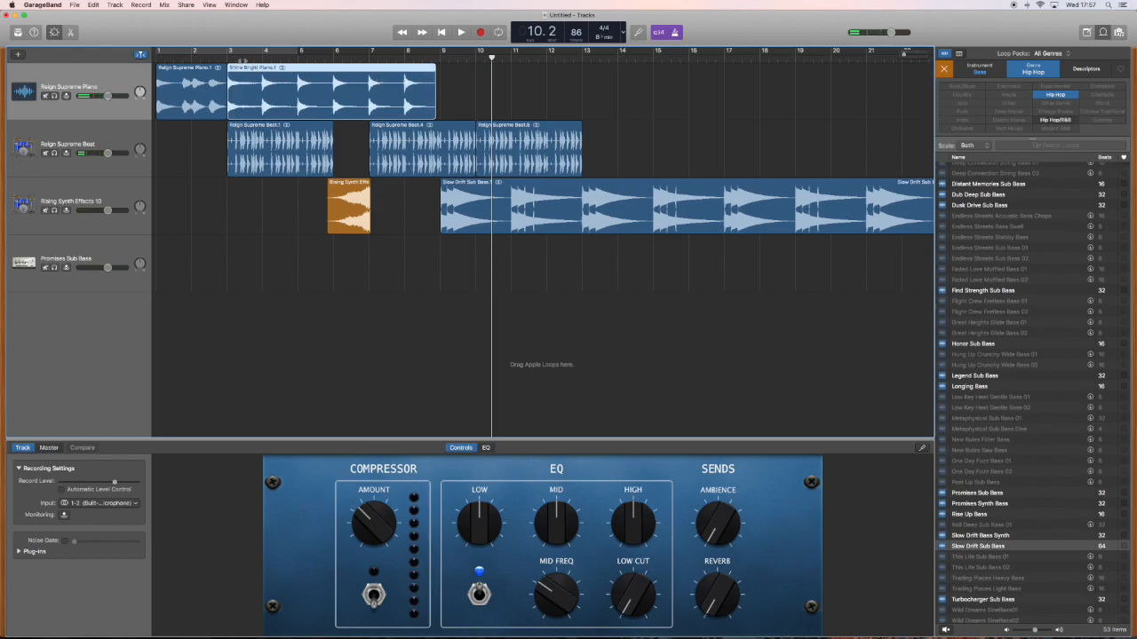
left_click(295, 59)
key("space")
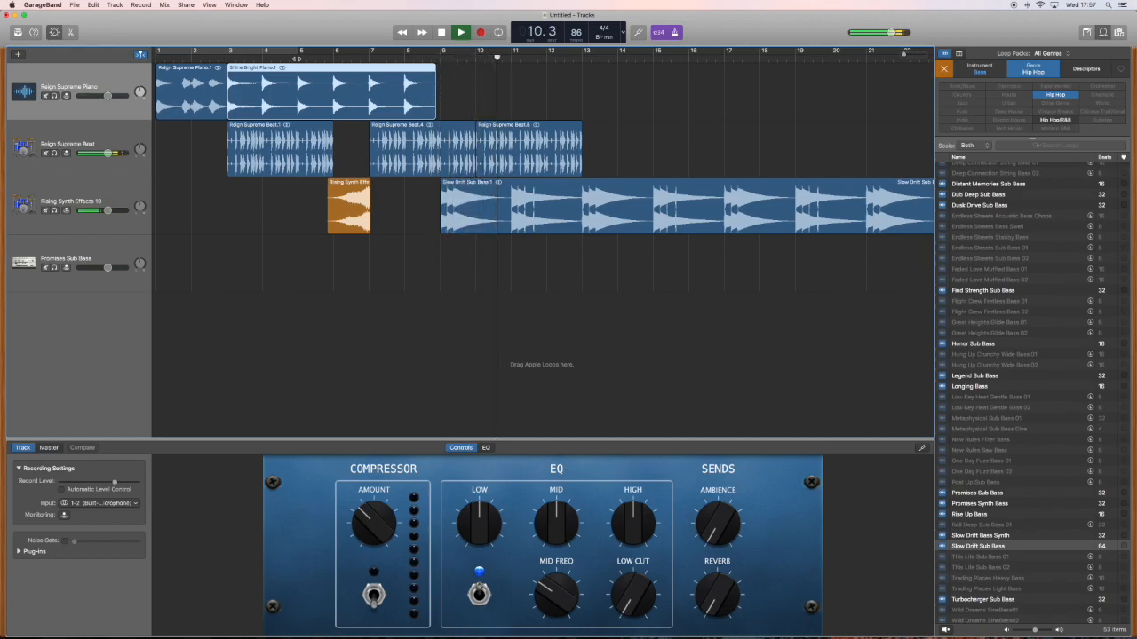
- Move the Slow Drift Sub Bass region onto the Promises Sub Bass track and slightly raise that track's volume
left_click_drag(107, 210, 118, 212)
key("space")
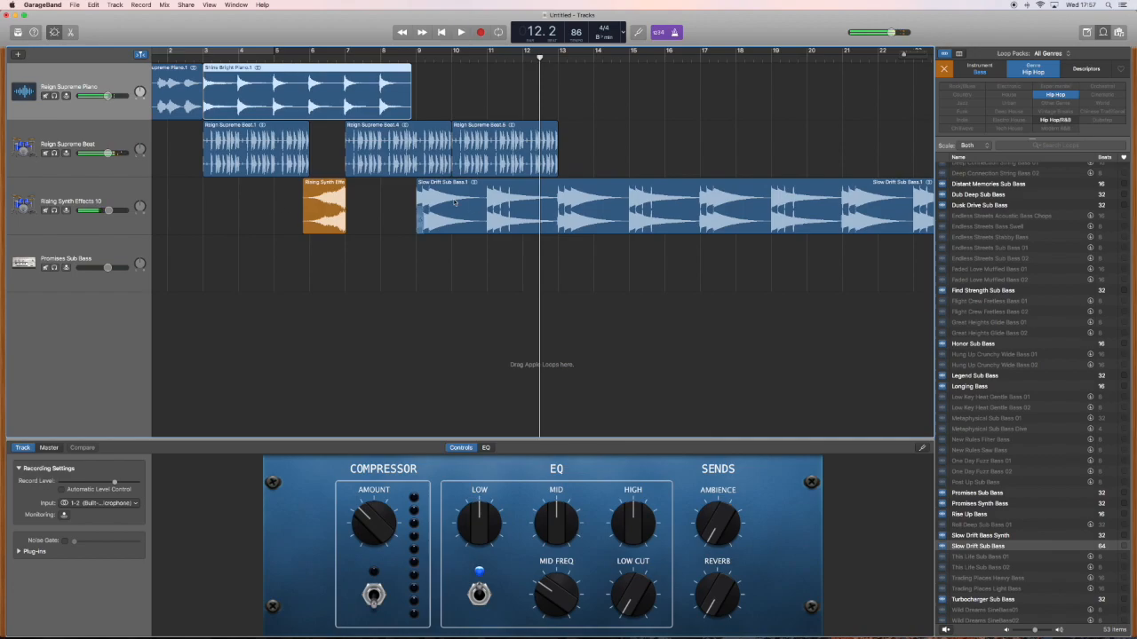
left_click(453, 200)
left_click_drag(453, 231, 453, 289)
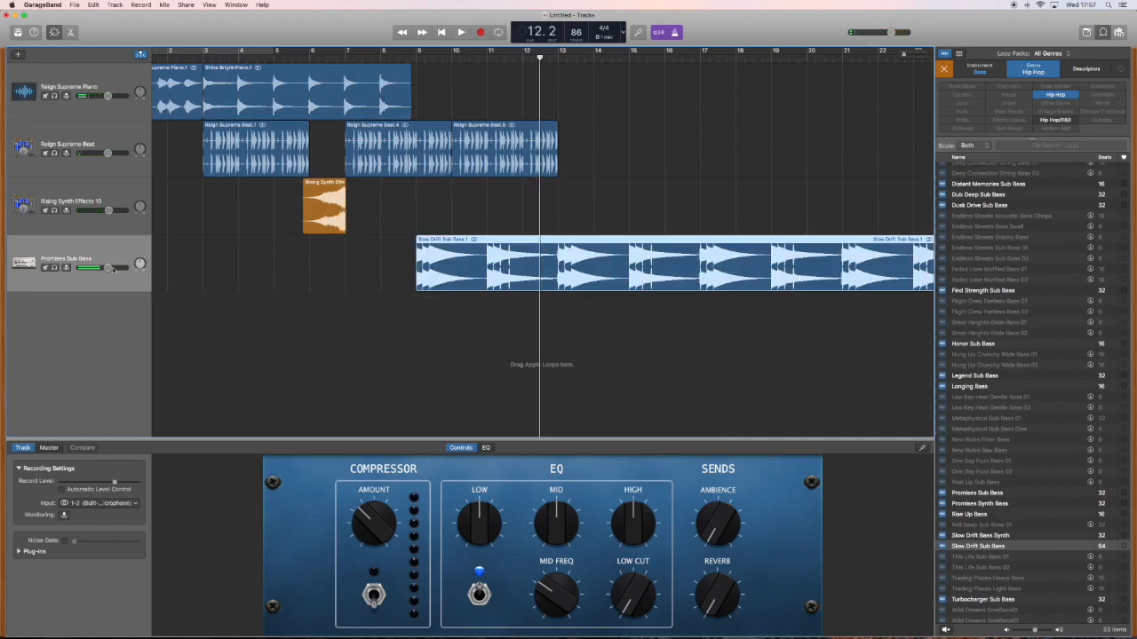
left_click_drag(113, 269, 118, 268)
- Play the bass section from bar 9 and shorten the Slow Drift Sub Bass region to end at bar 13
left_click(419, 58)
key("space")
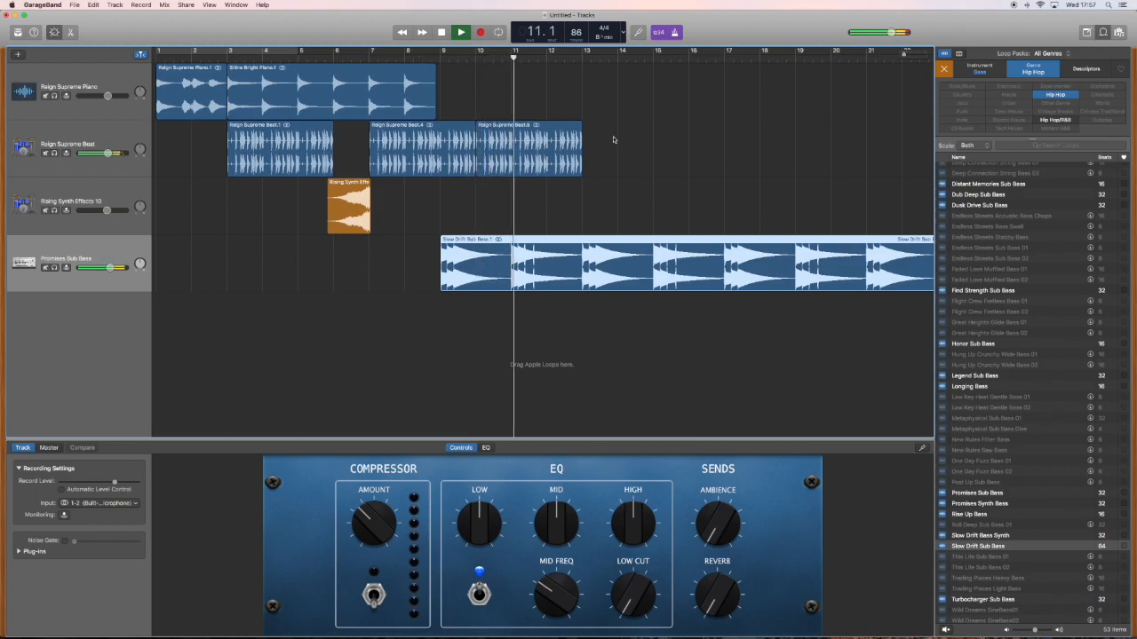
scroll(613, 139, "right", 5)
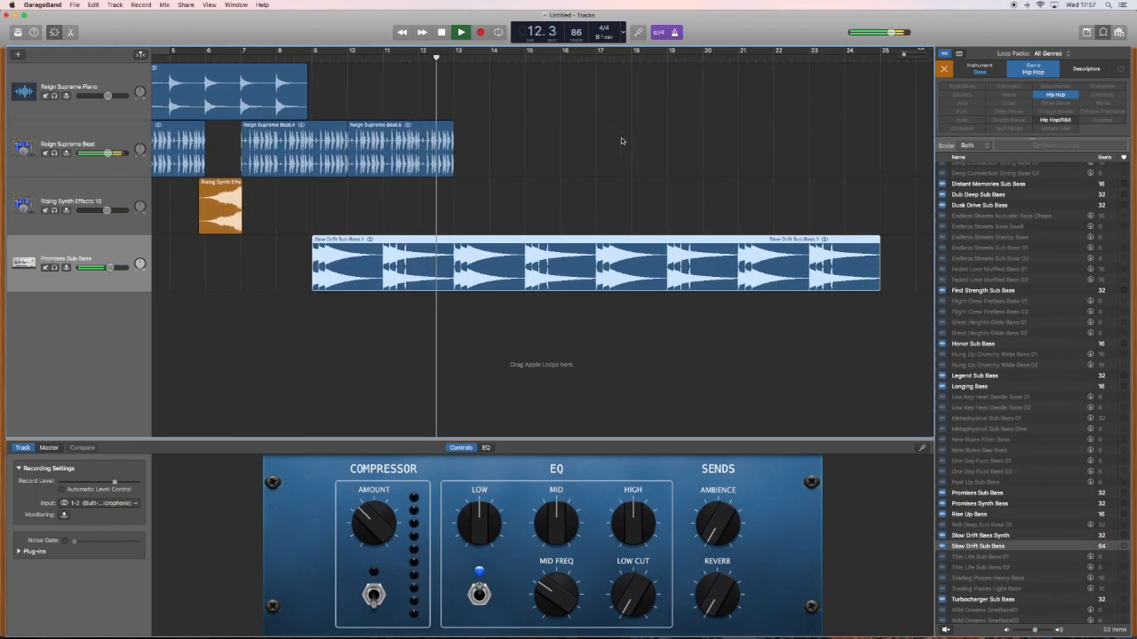
key("space")
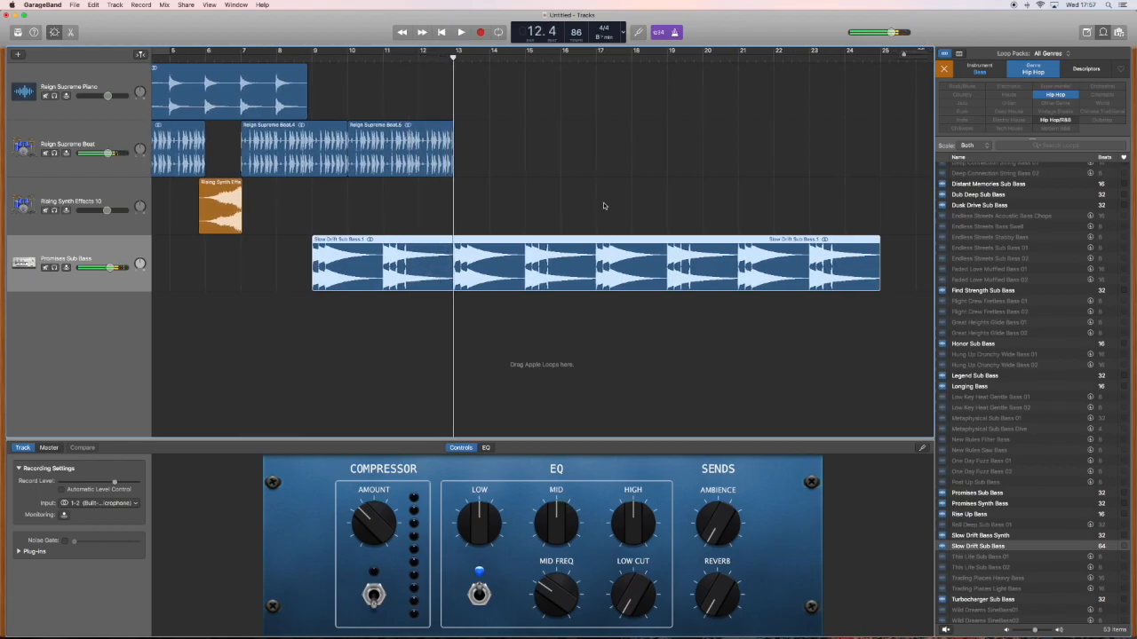
left_click_drag(876, 267, 454, 264)
scroll(355, 177, "left", 5)
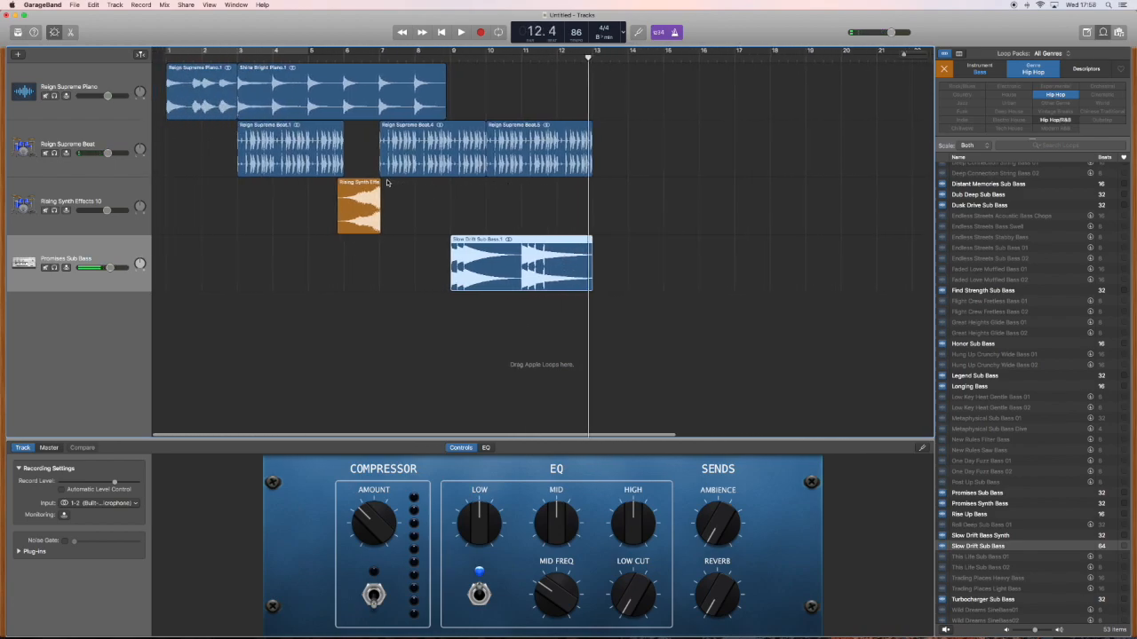
- Paste copies of the Reign Supreme Piano and Shine Bright Piano regions together at bar 13
left_click(240, 83)
left_click(195, 83, "shift")
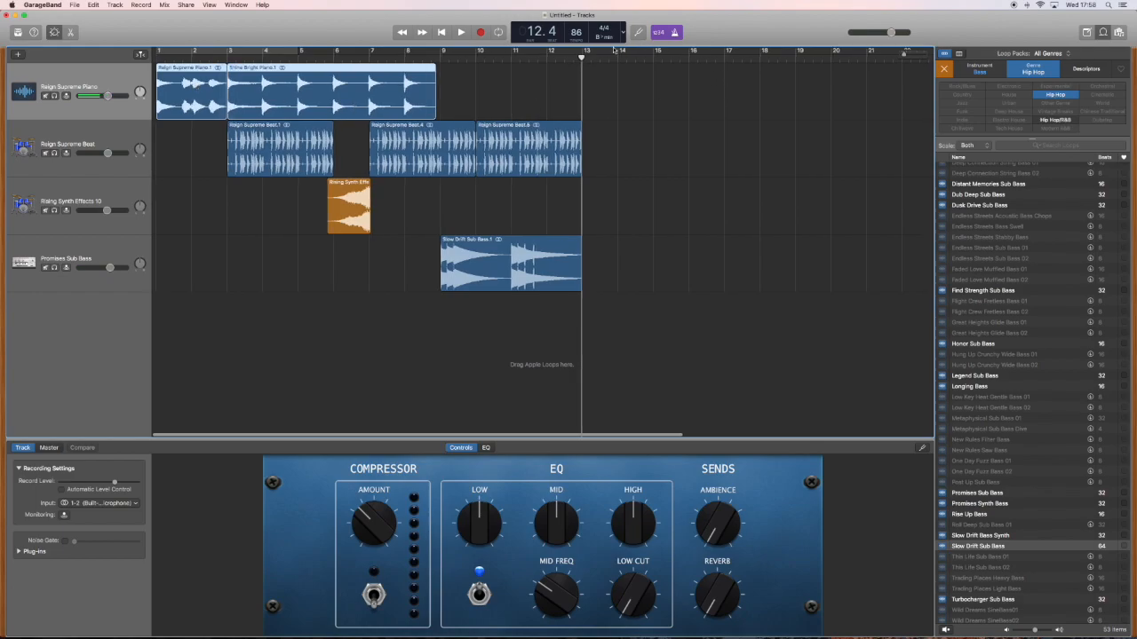
left_click(582, 58)
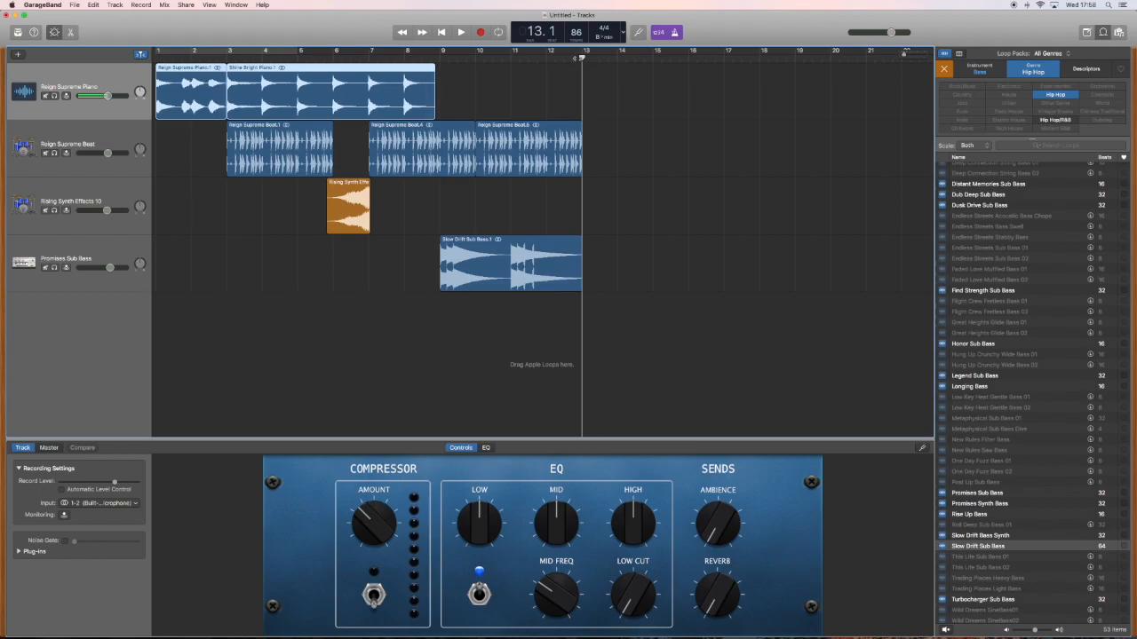
key("super+v")
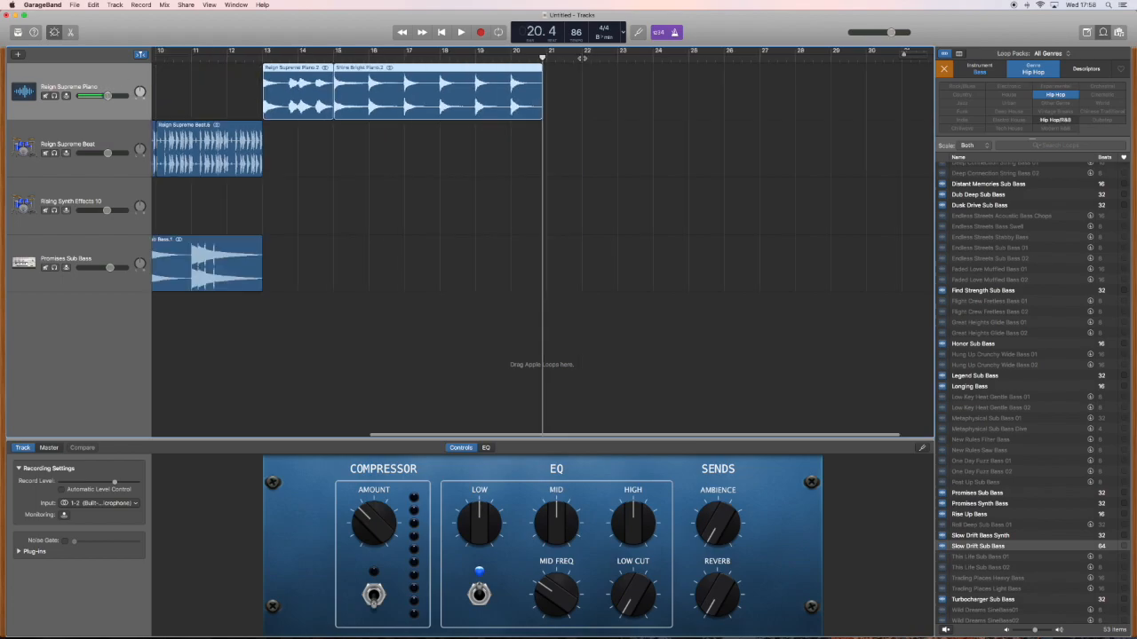
- Play the arrangement from about bar 9 through the bass section into the copied piano regions
scroll(357, 65, "left", 5)
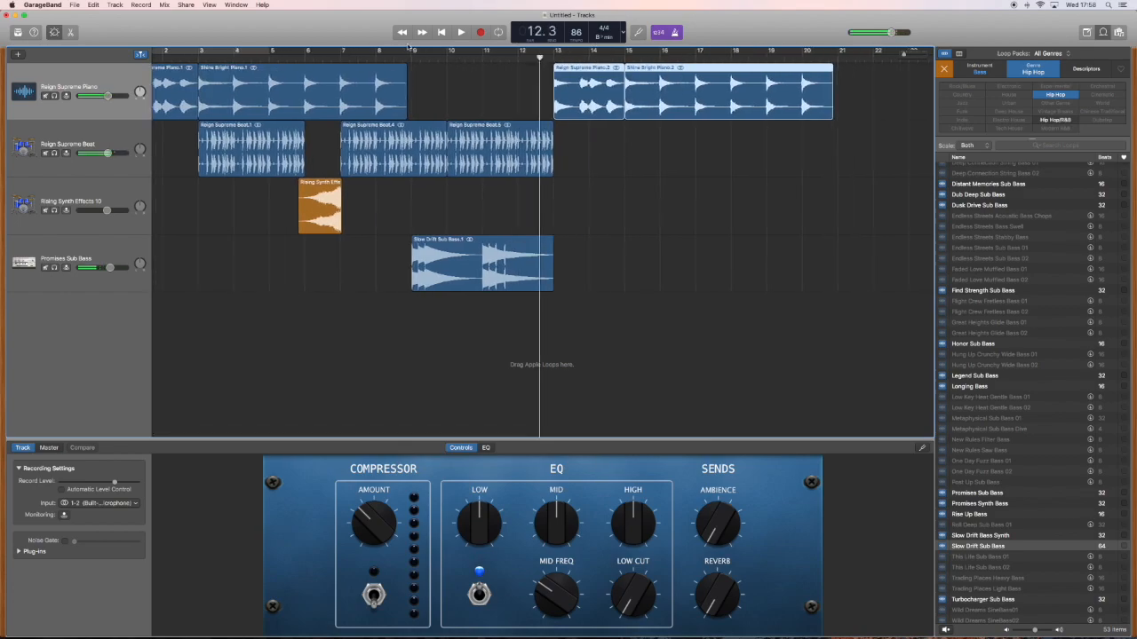
left_click(411, 60)
key("space")
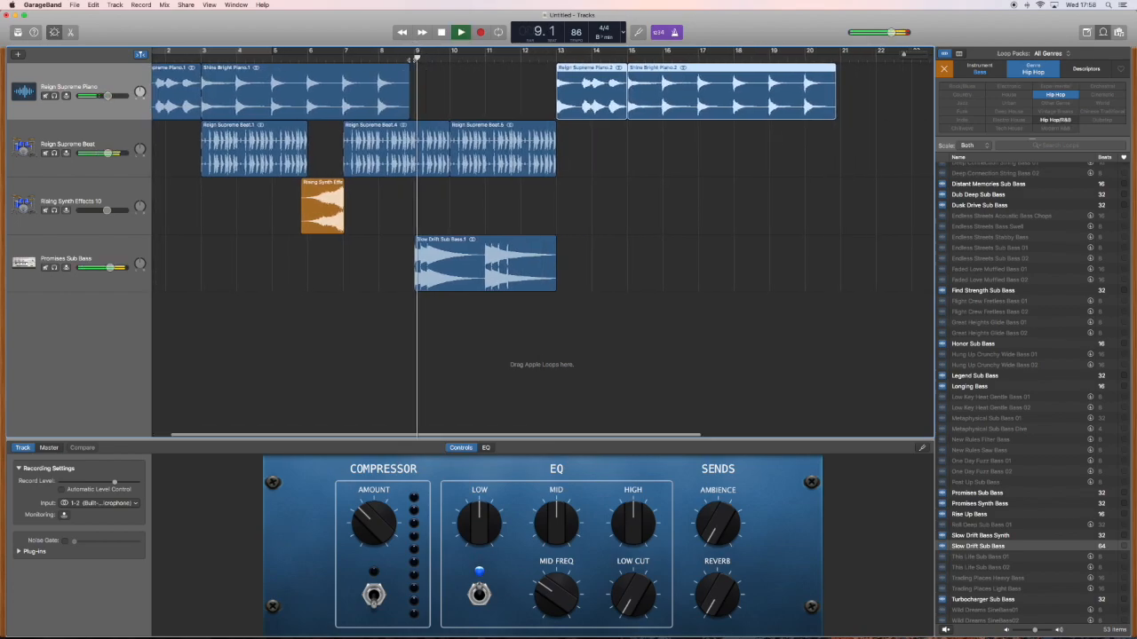
scroll(412, 61, "left", 1)
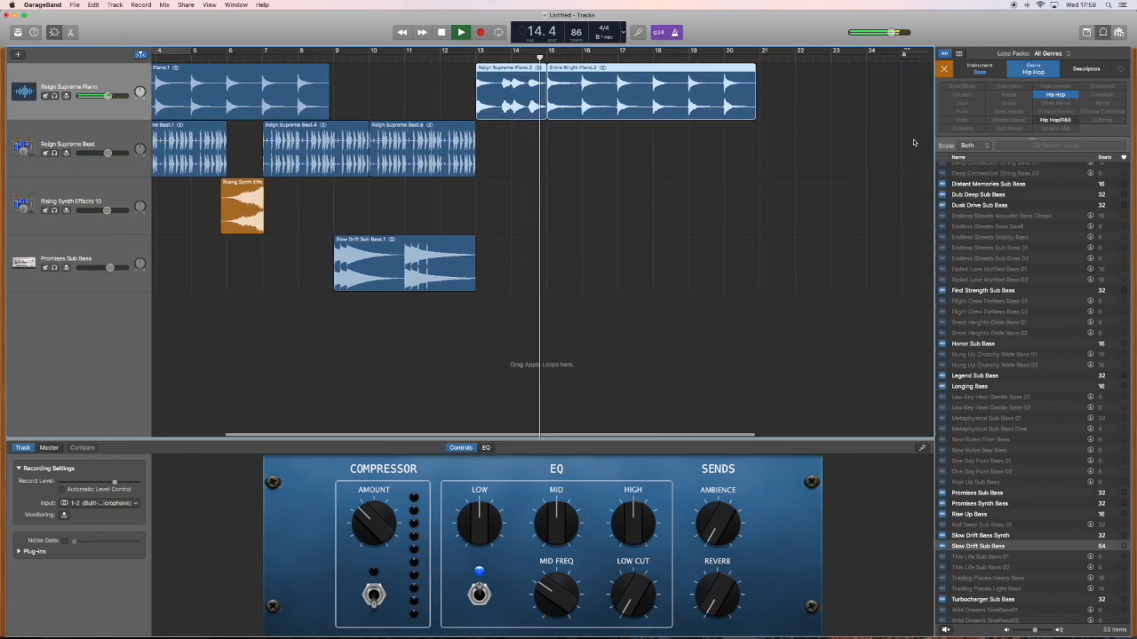
key("space")
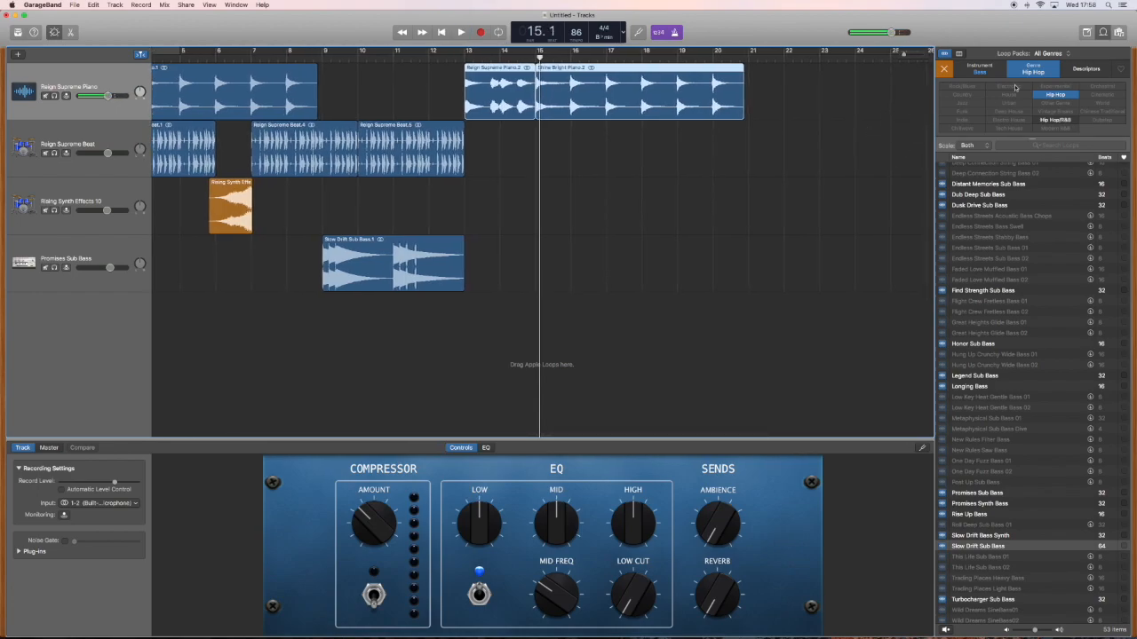
- Filter the loop list to Hip Hop Synths and audition the Dub Deep Synth loop
left_click(944, 69)
left_click(1055, 94)
left_click(980, 72)
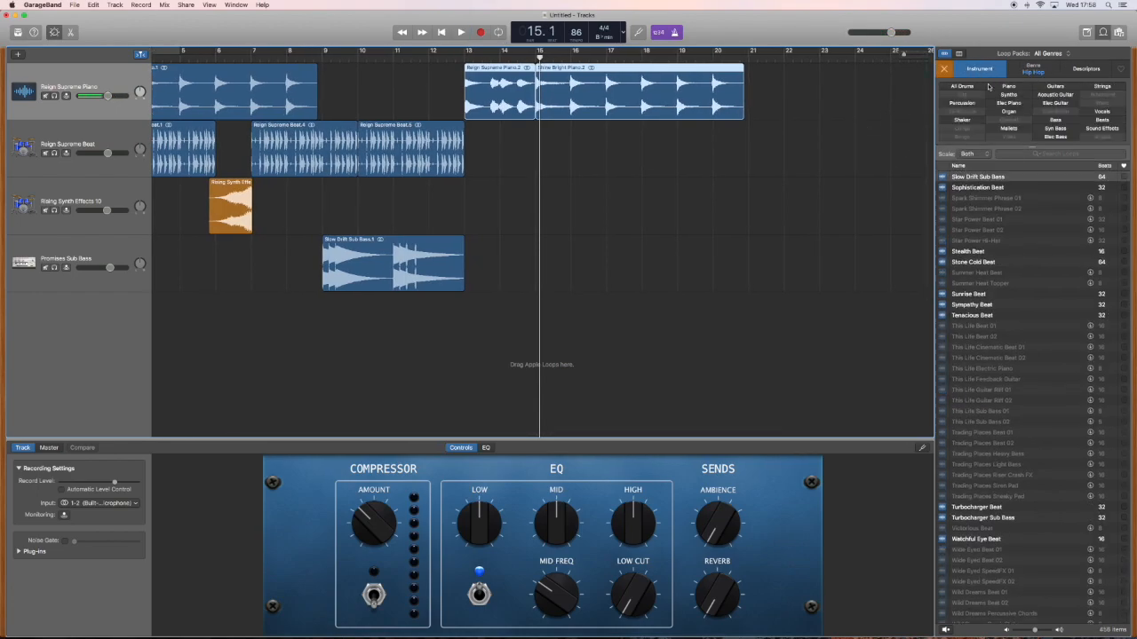
left_click(1010, 95)
left_click(1002, 246)
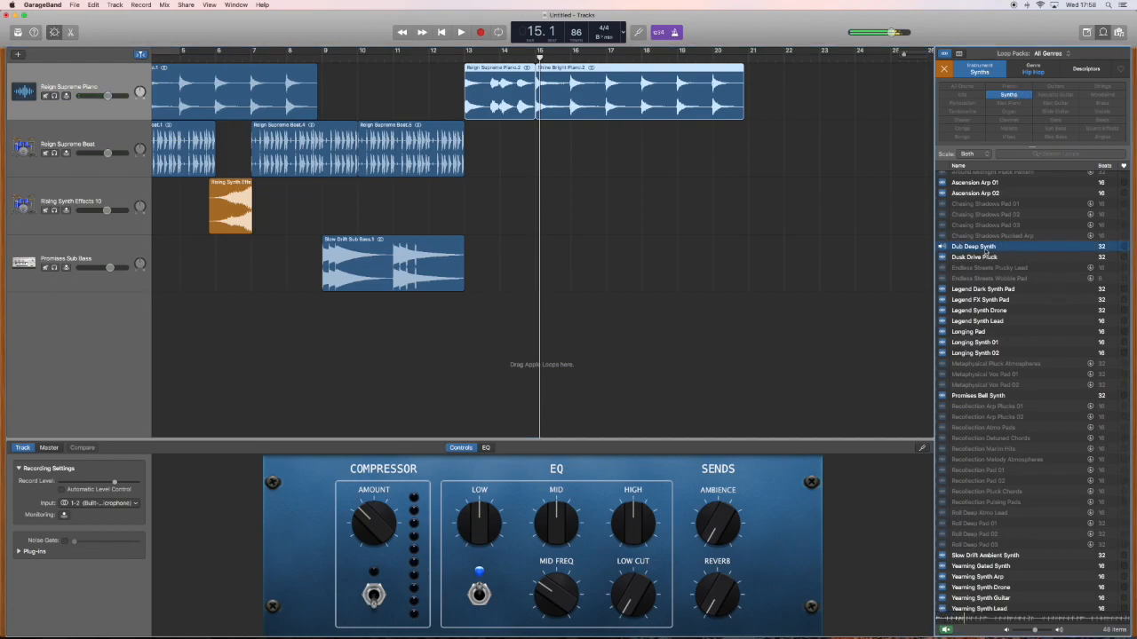
- Add the Dub Deep Synth loop on a new track at bar 13 and play it with the piano
left_click_drag(984, 248, 467, 315)
key("space")
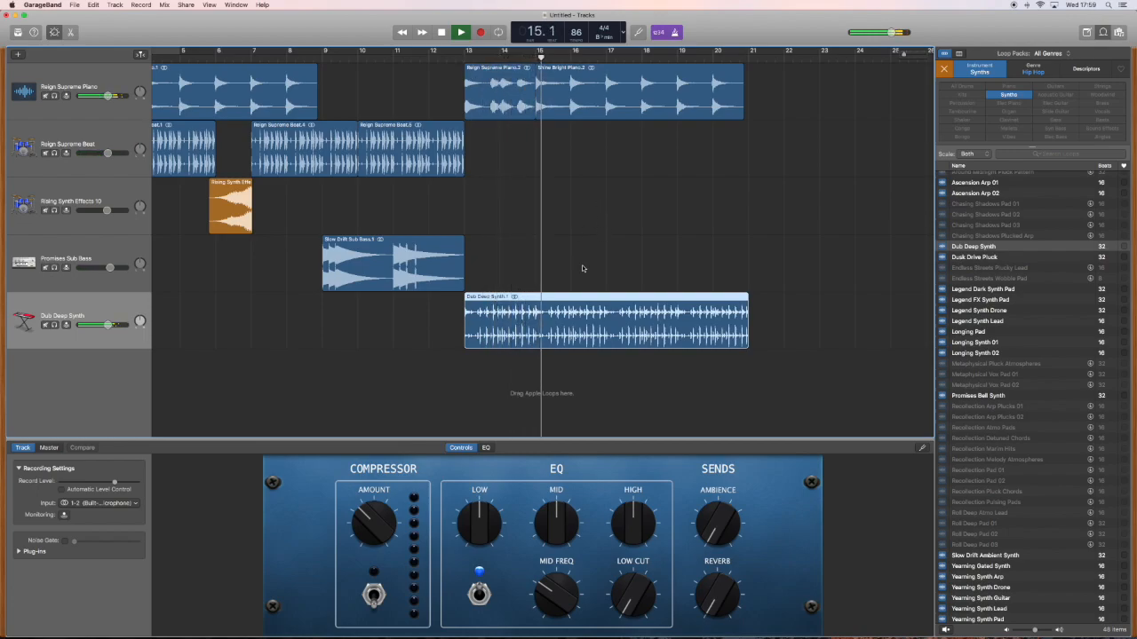
key("space")
- Move the Dub Deep Synth region to bar 15, shorten it to end at bar 17, and play from bar 13
left_click_drag(573, 306, 646, 302)
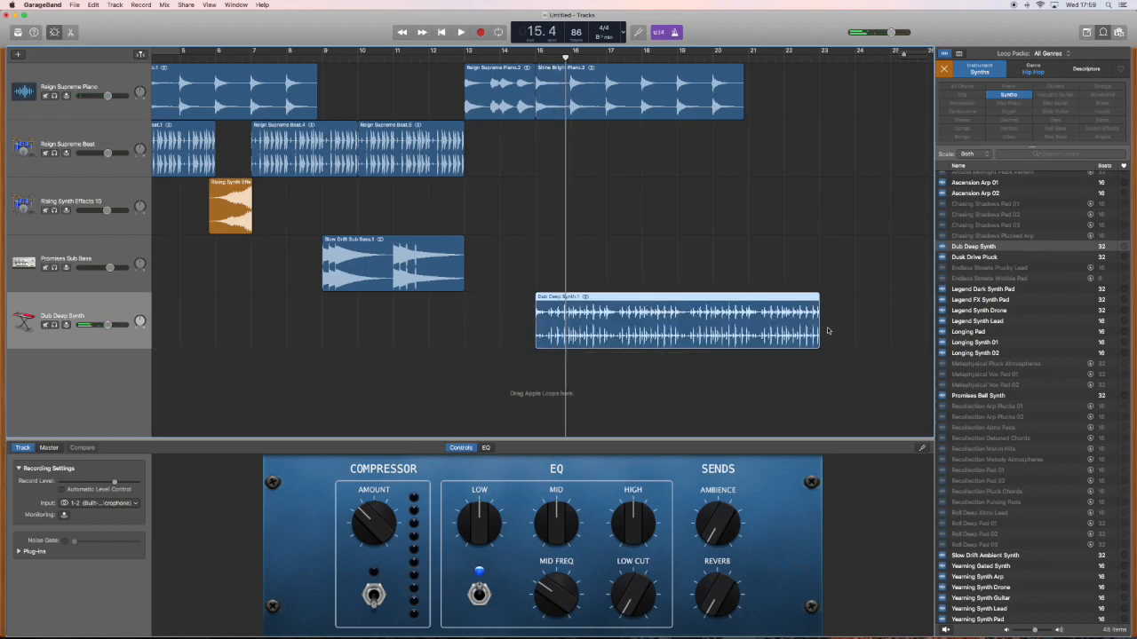
left_click_drag(818, 328, 606, 325)
left_click(462, 59)
key("space")
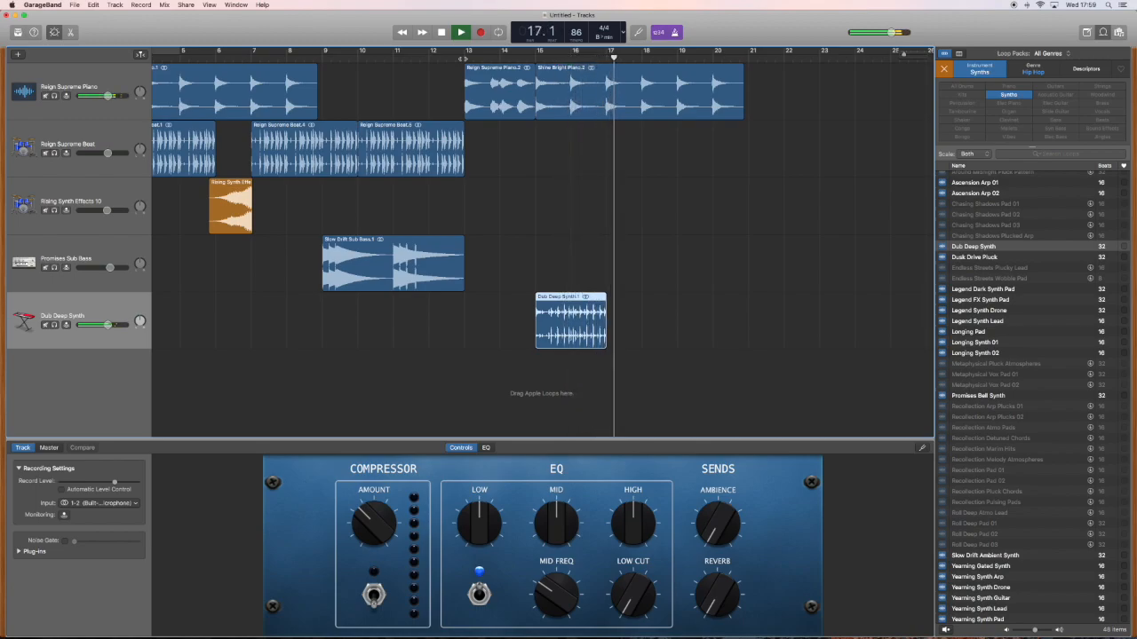
- Loop the Dub Deep Synth region out to bar 19 and shorten the copied Shine Bright Piano region to end there
left_click_drag(607, 321, 677, 323)
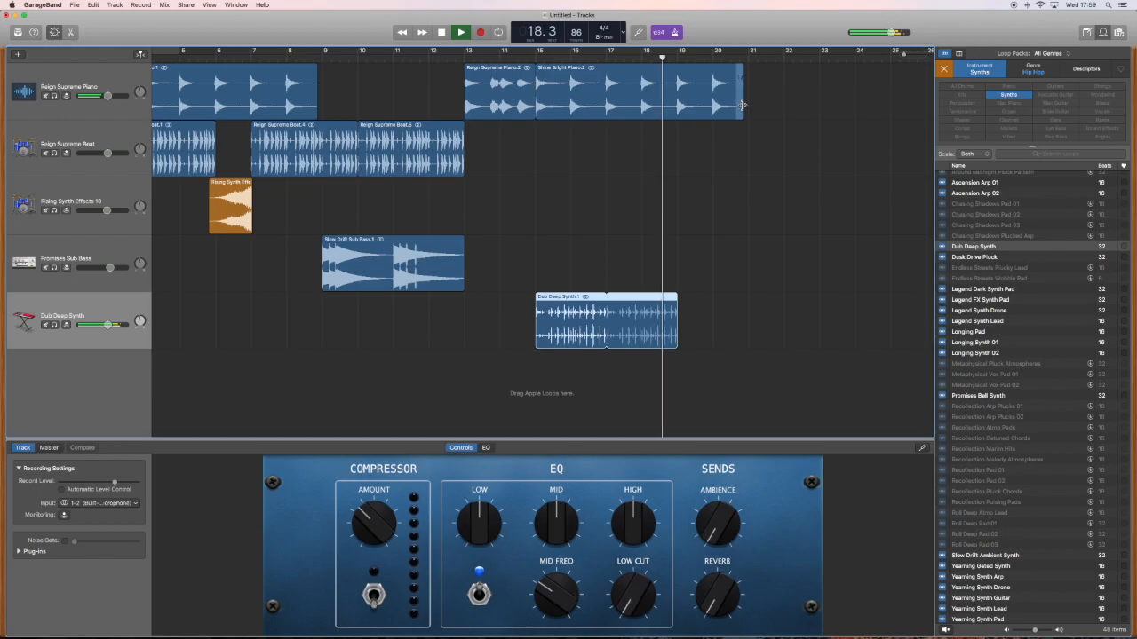
key("space")
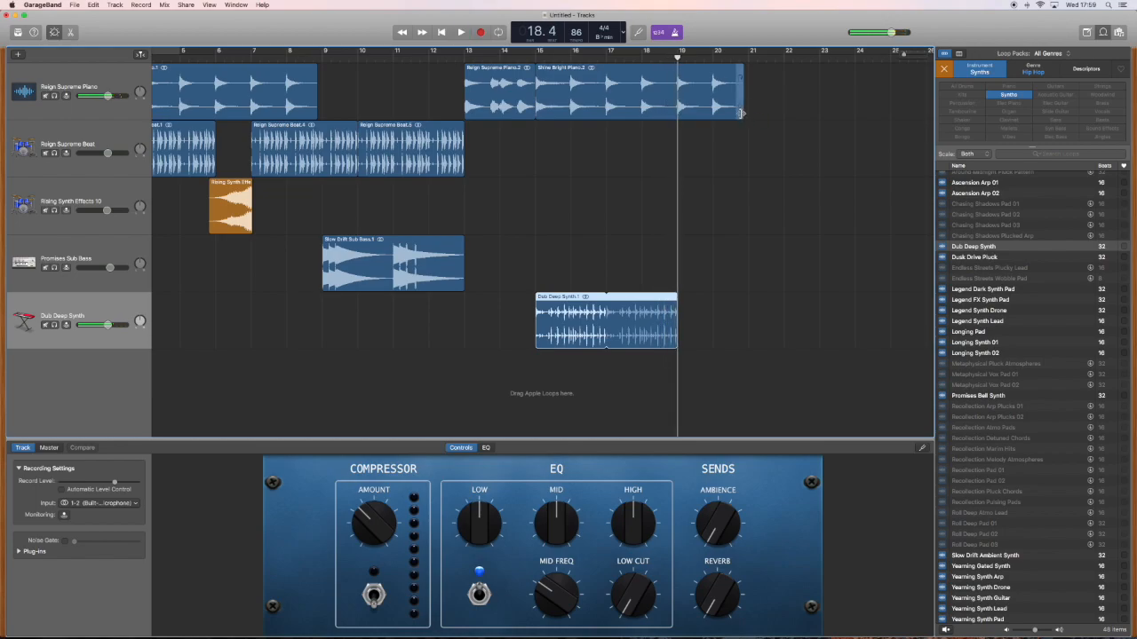
left_click_drag(742, 113, 678, 113)
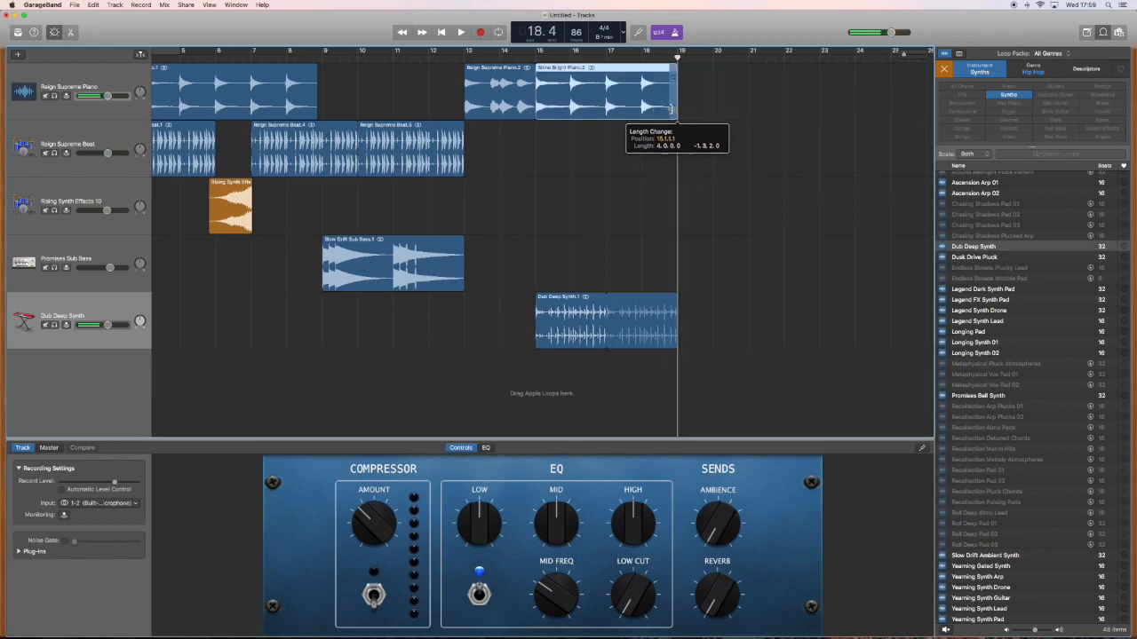
- Copy the last Reign Supreme Beat region to bar 19 and delete the surplus second copy at bar 22
left_click(402, 147)
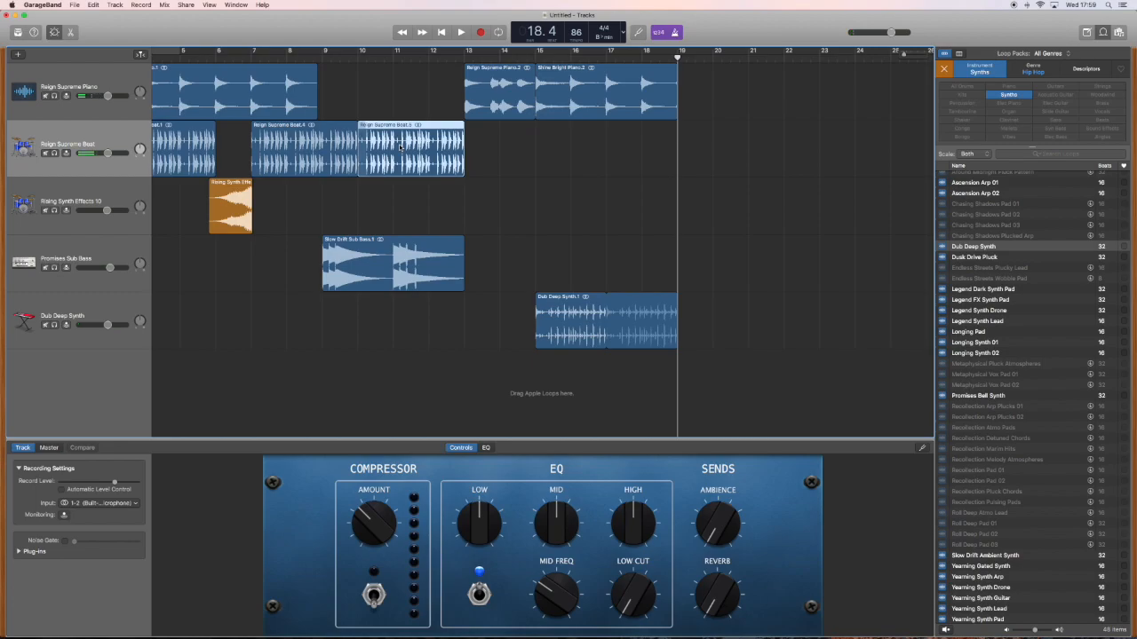
left_click(679, 60)
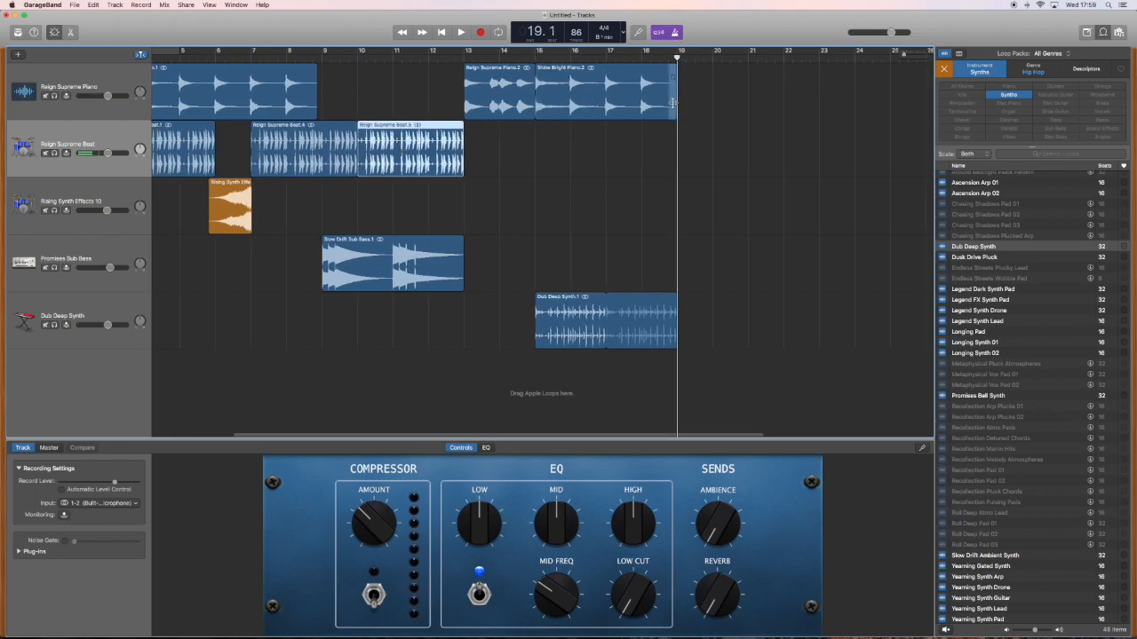
key("super+v")
key("super+v")
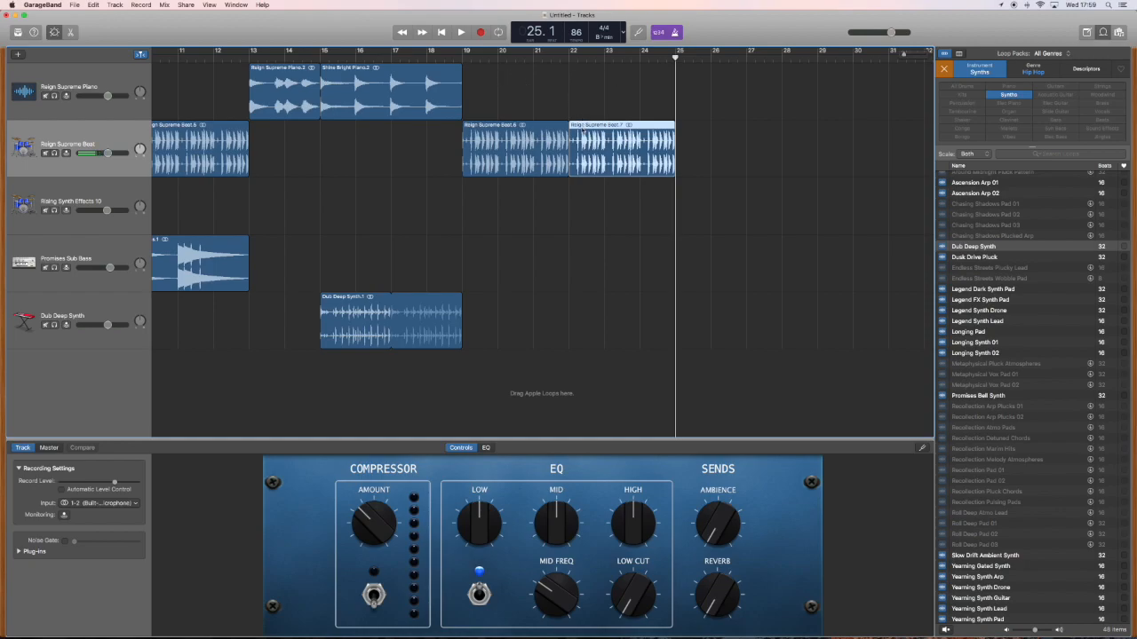
left_click(608, 144)
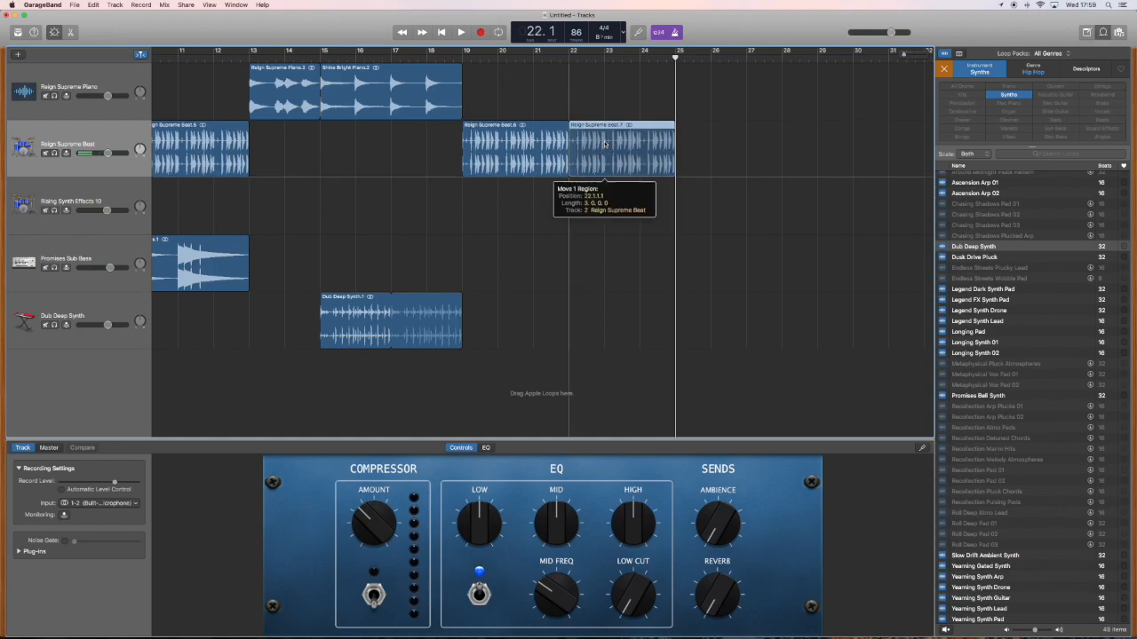
key("Delete")
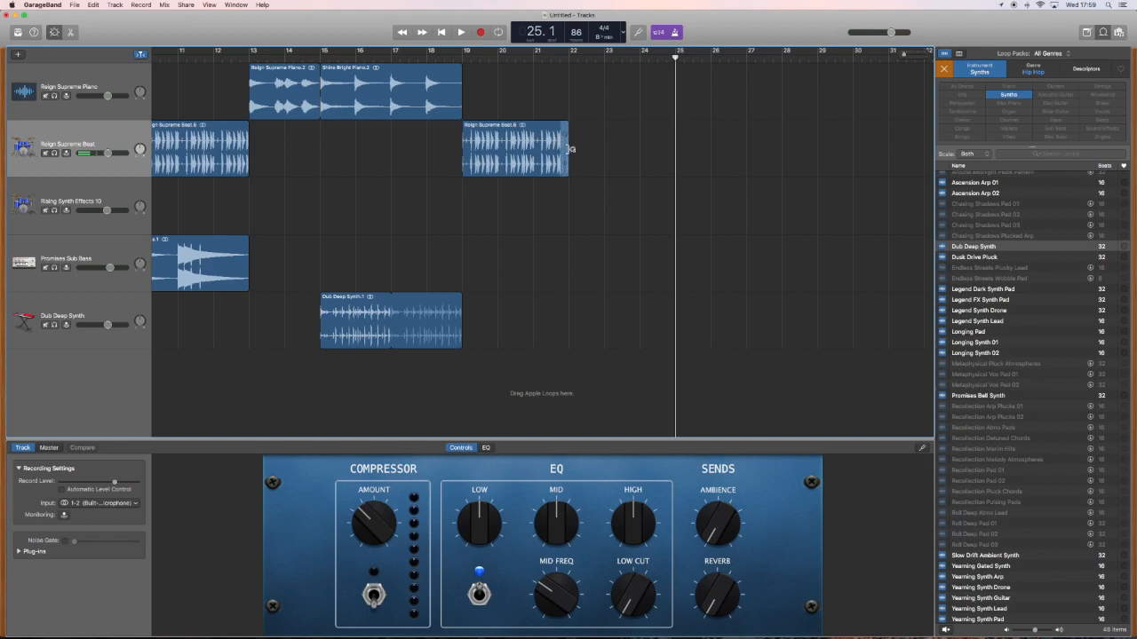
- Loop the copied Reign Supreme Beat region out to bar 27 and extend the Dub Deep Synth loop to just before bar 27
mouse_move(570, 140)
left_mouse_down()
mouse_move(669, 144)
mouse_move(582, 135)
left_mouse_up()
left_click_drag(565, 133, 746, 136)
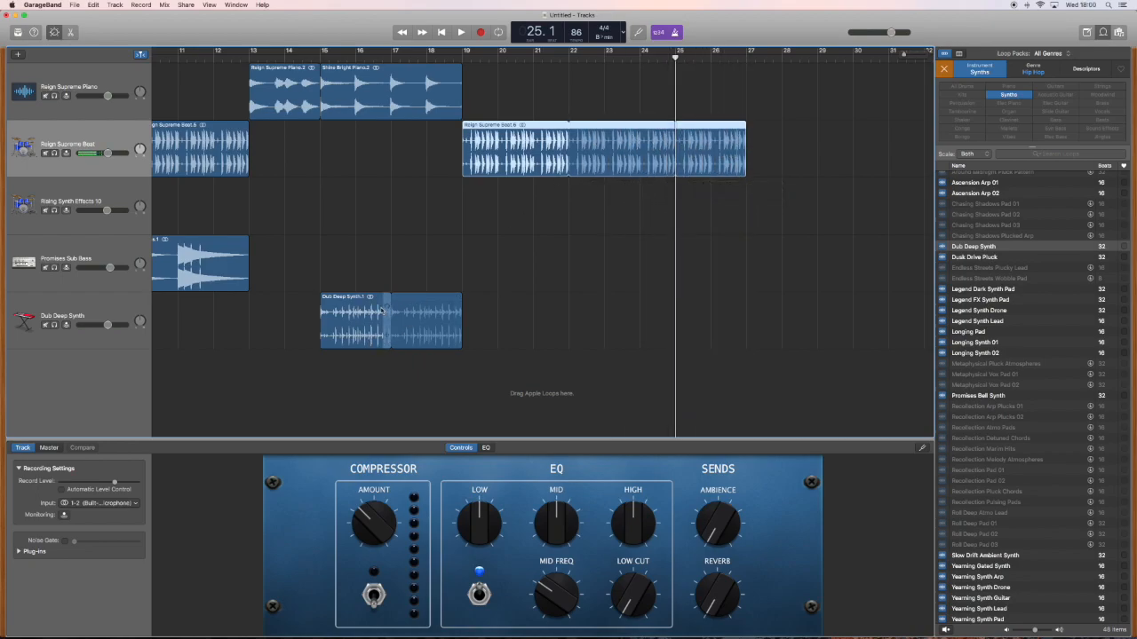
left_click(369, 315)
left_click_drag(463, 319, 746, 330)
- Copy the Slow Drift Sub Bass region to bar 19 and extend the copy to bar 27
scroll(330, 203, "left", 10)
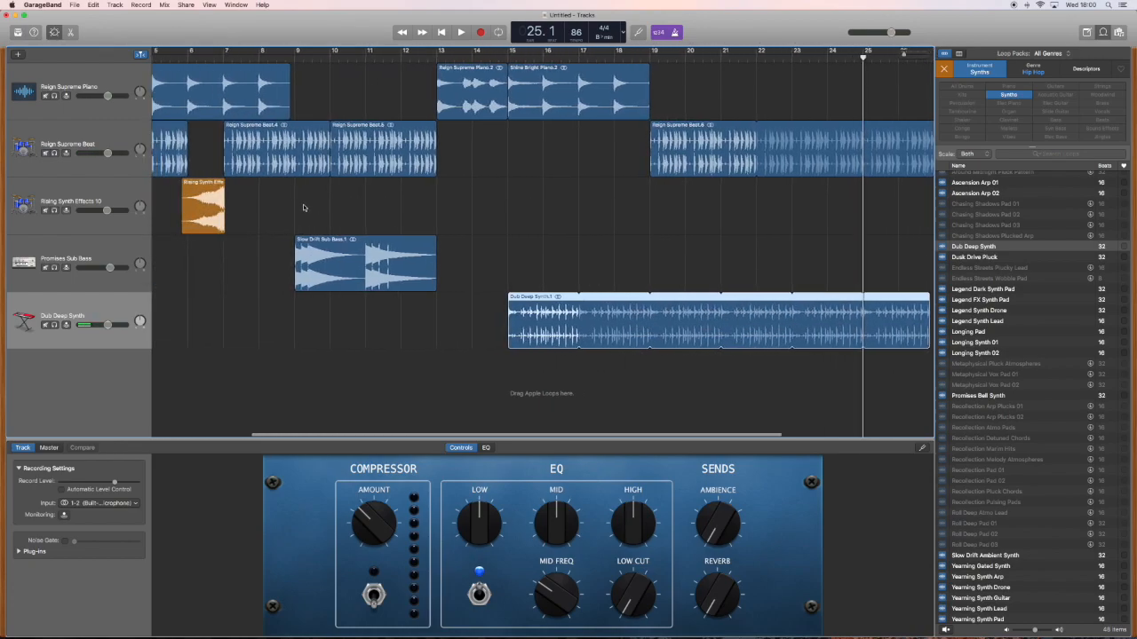
left_click(341, 266)
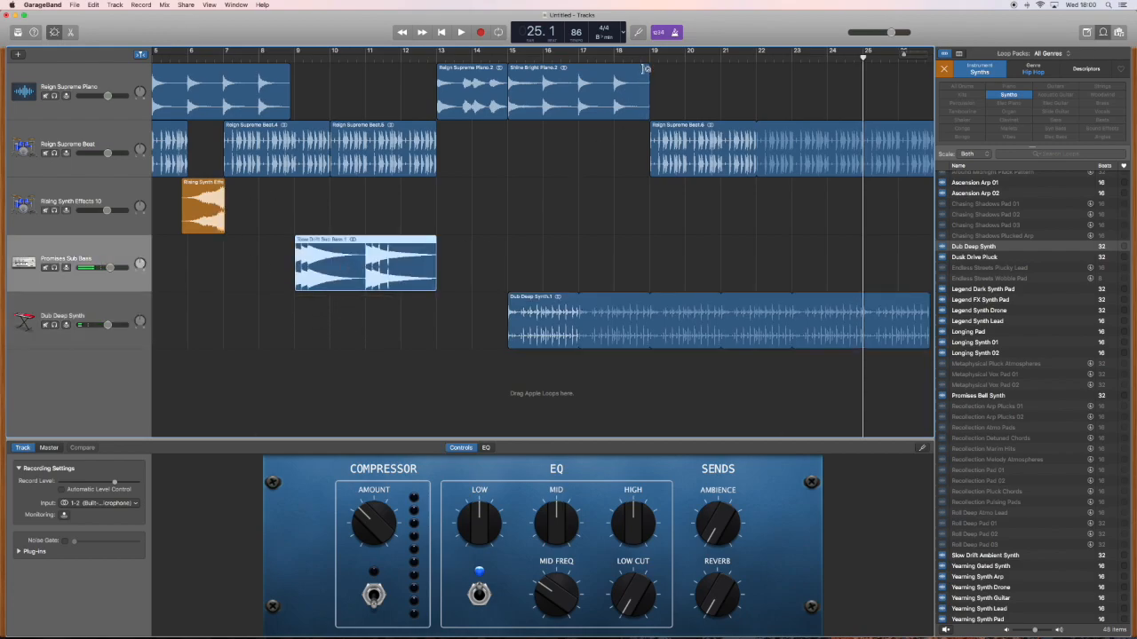
left_click(650, 57)
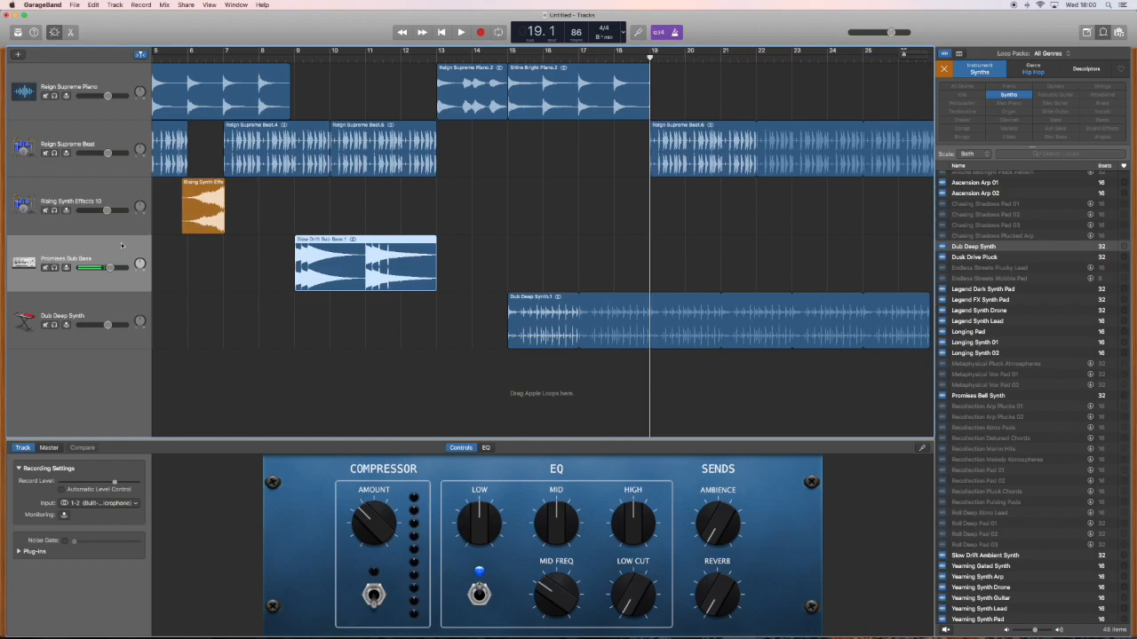
key("super+v")
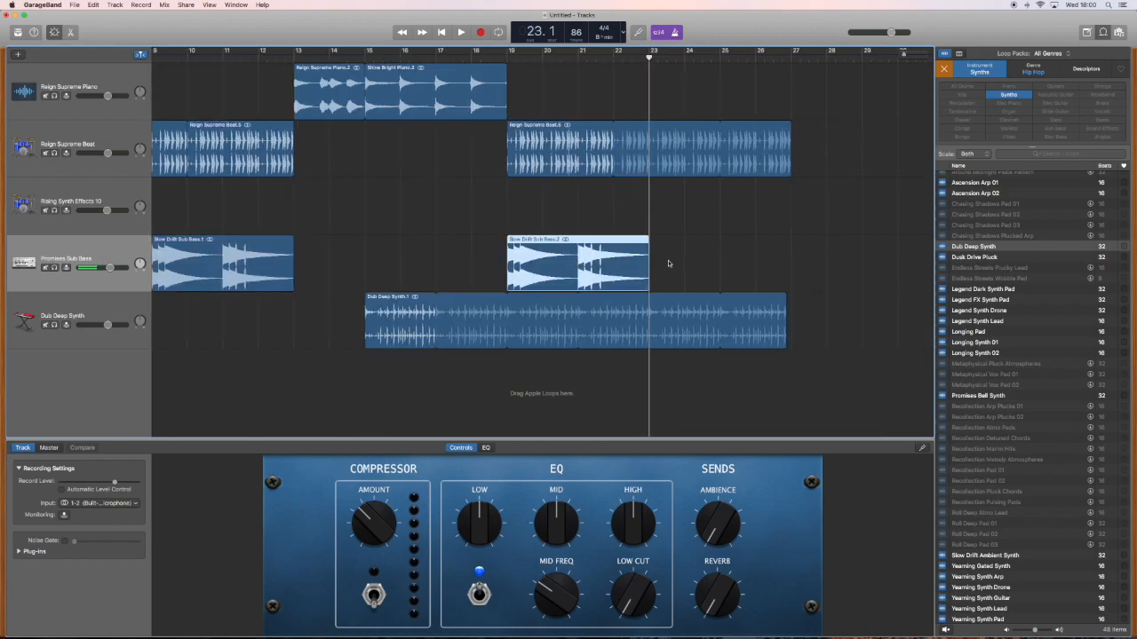
left_click_drag(649, 264, 789, 264)
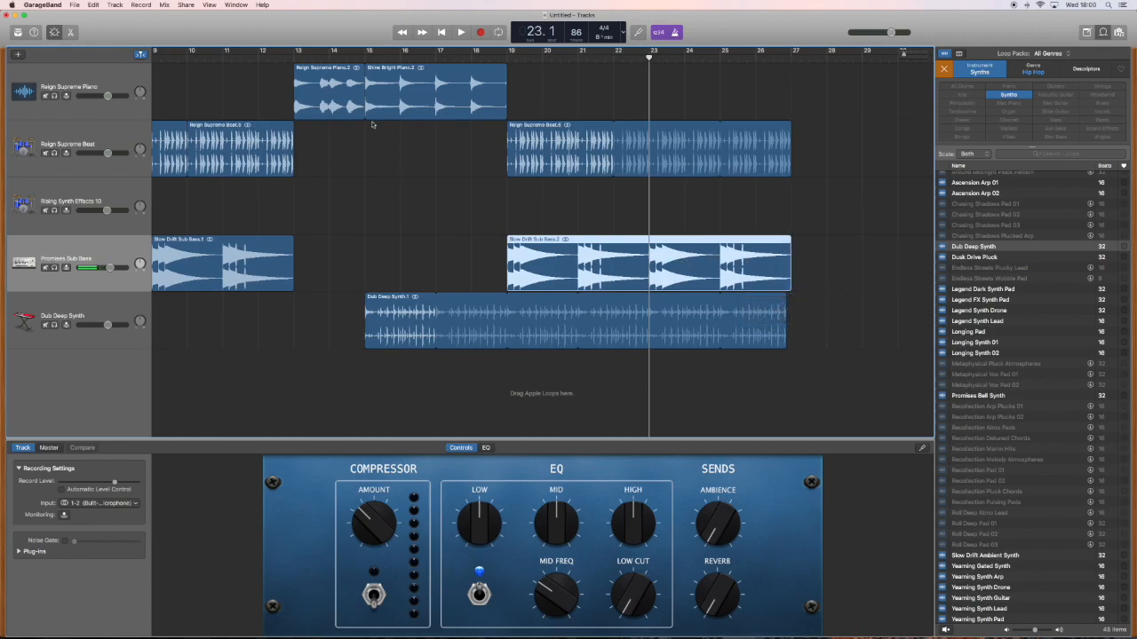
- Play the arrangement from bar 14 to check the new drum and bass section
left_click(331, 56)
key("space")
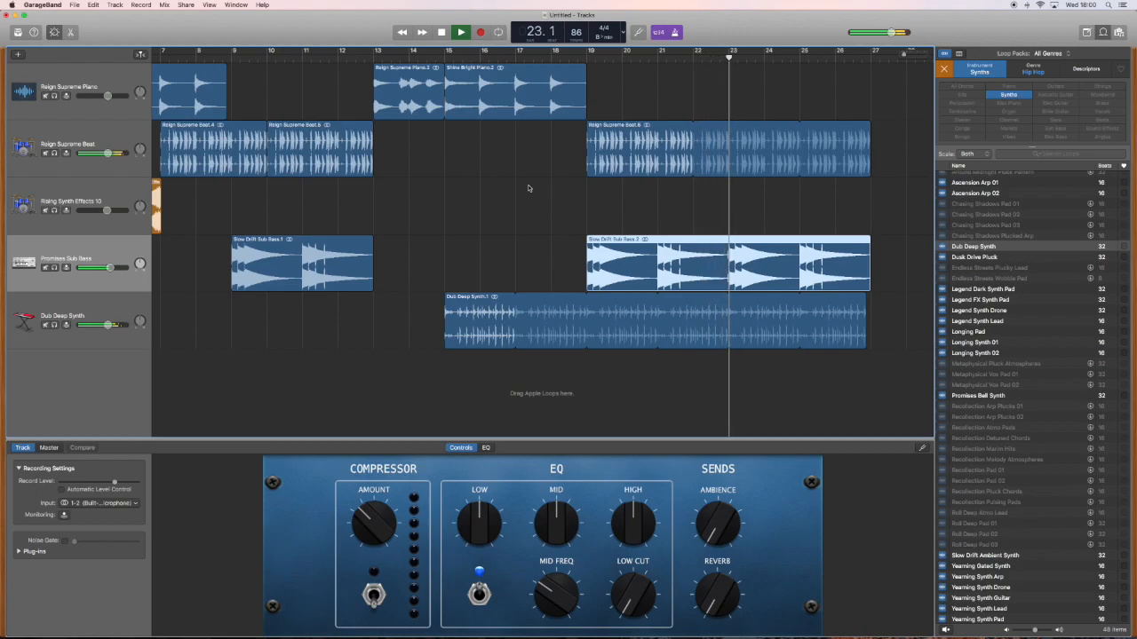
key("space")
- Copy the Rising Synth Effects region to about bar 18 on its own track
scroll(529, 188, "left", 5)
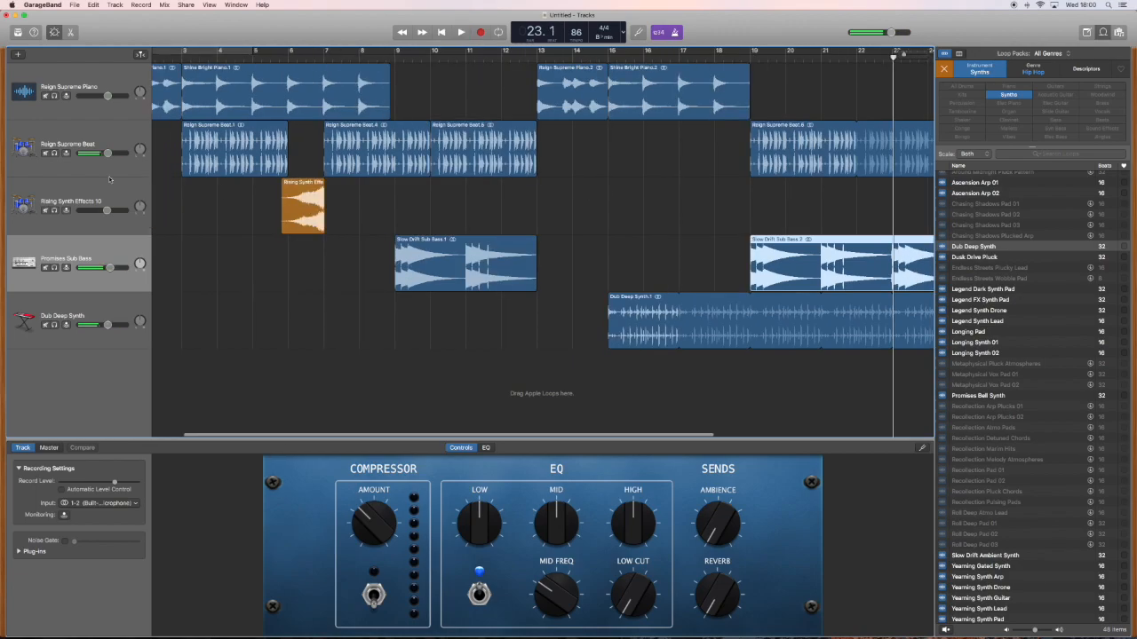
left_click(300, 208)
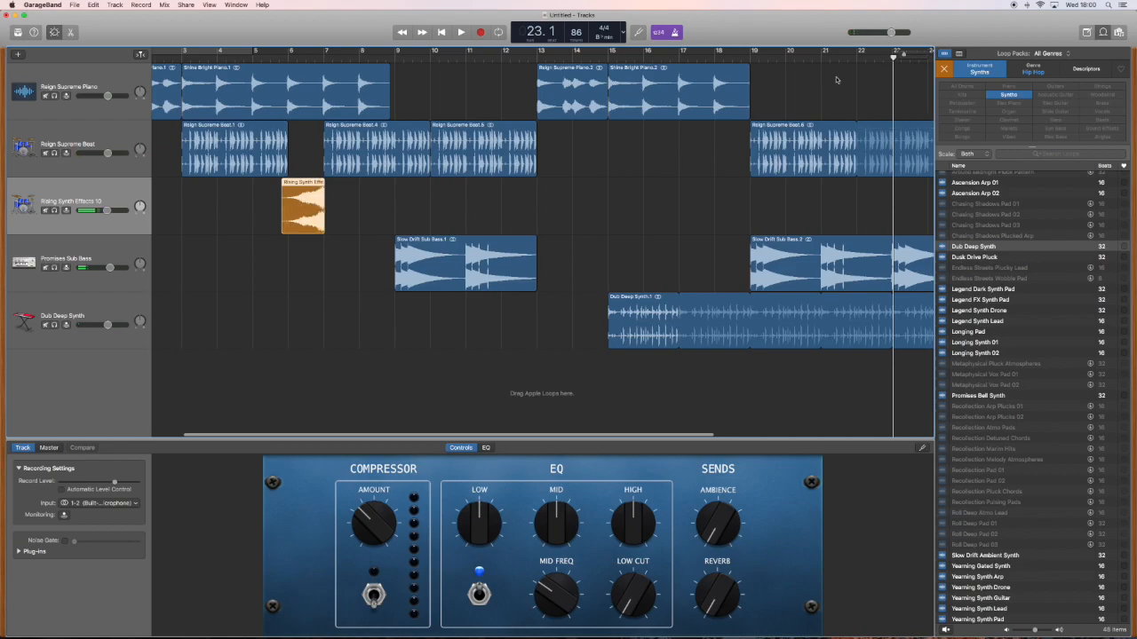
left_click(716, 57)
key("super+v")
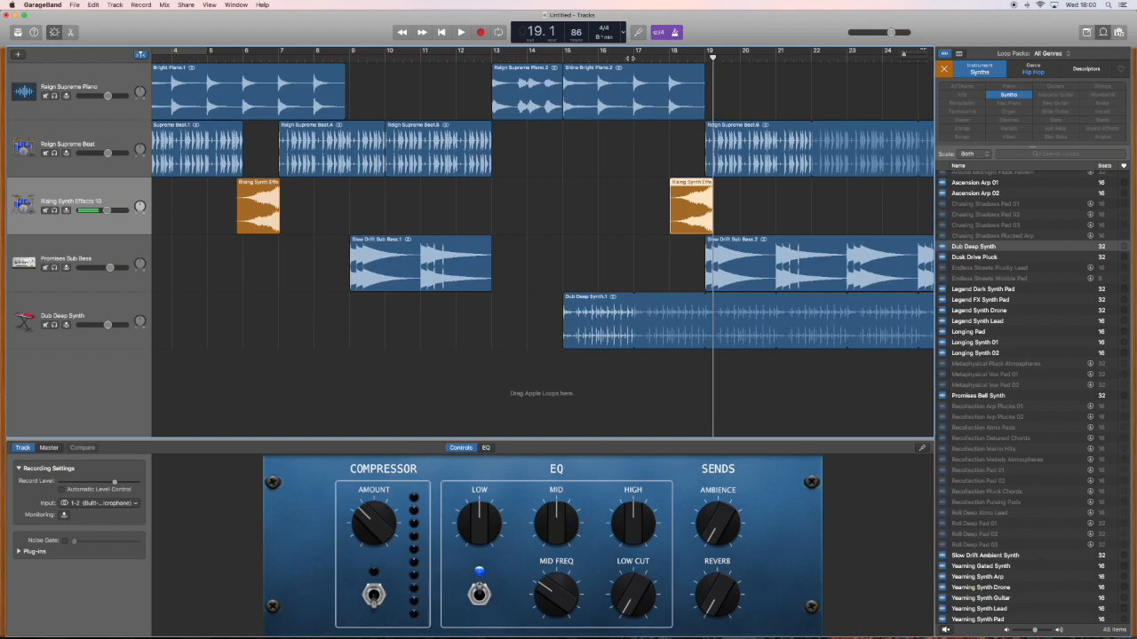
- Shift the copied Rising Synth Effects region earlier to end at bar 19, playing the transition and the section that follows
key("space")
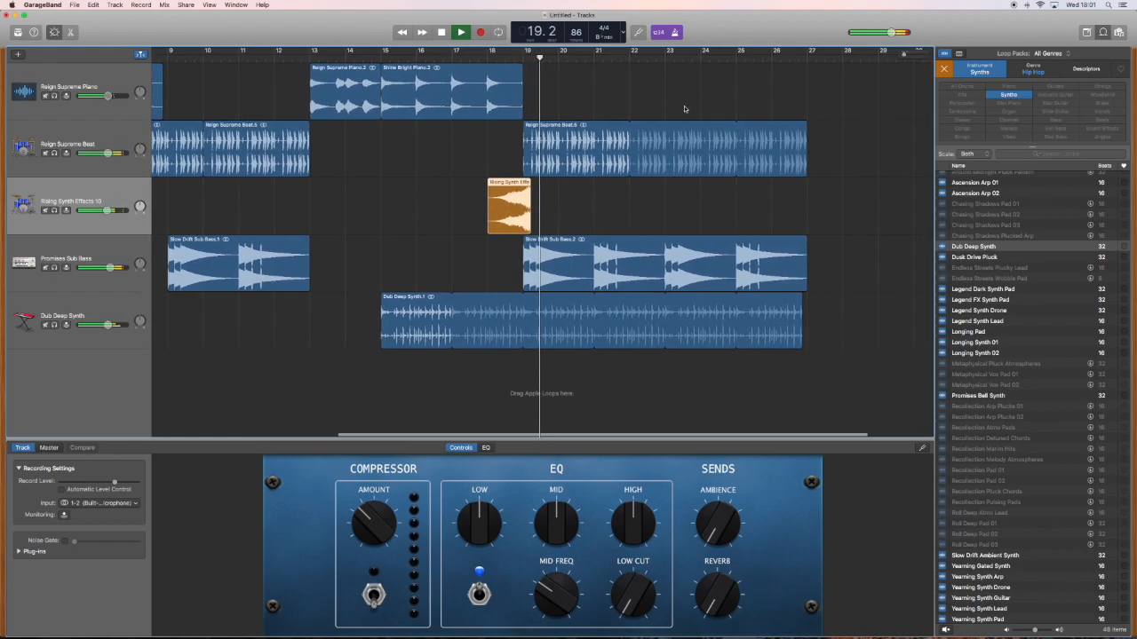
key("space")
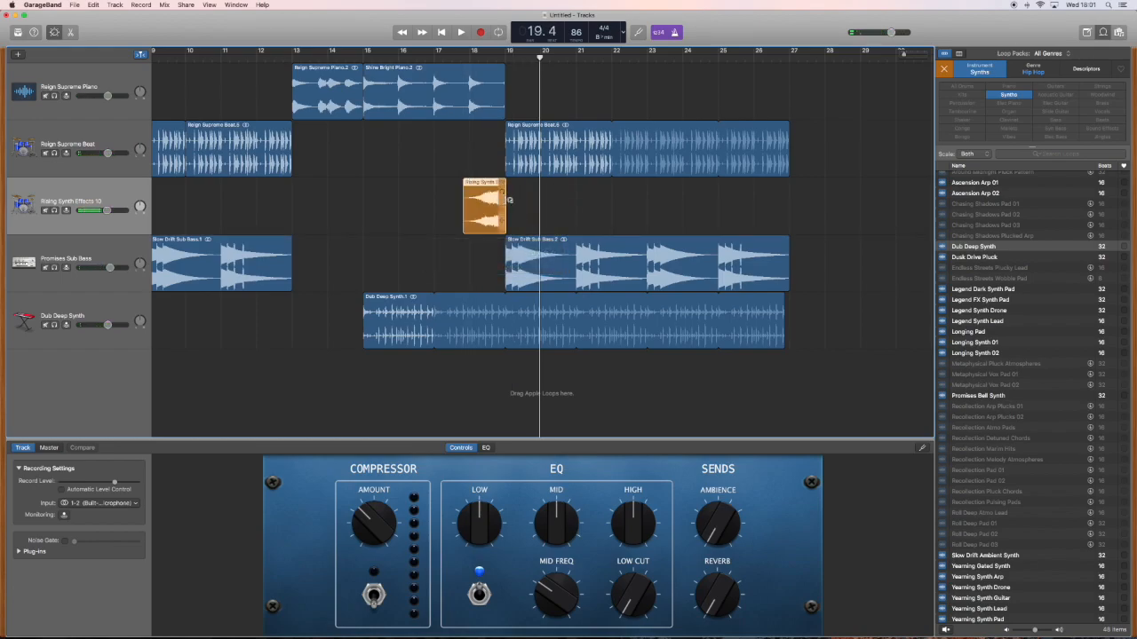
key("space")
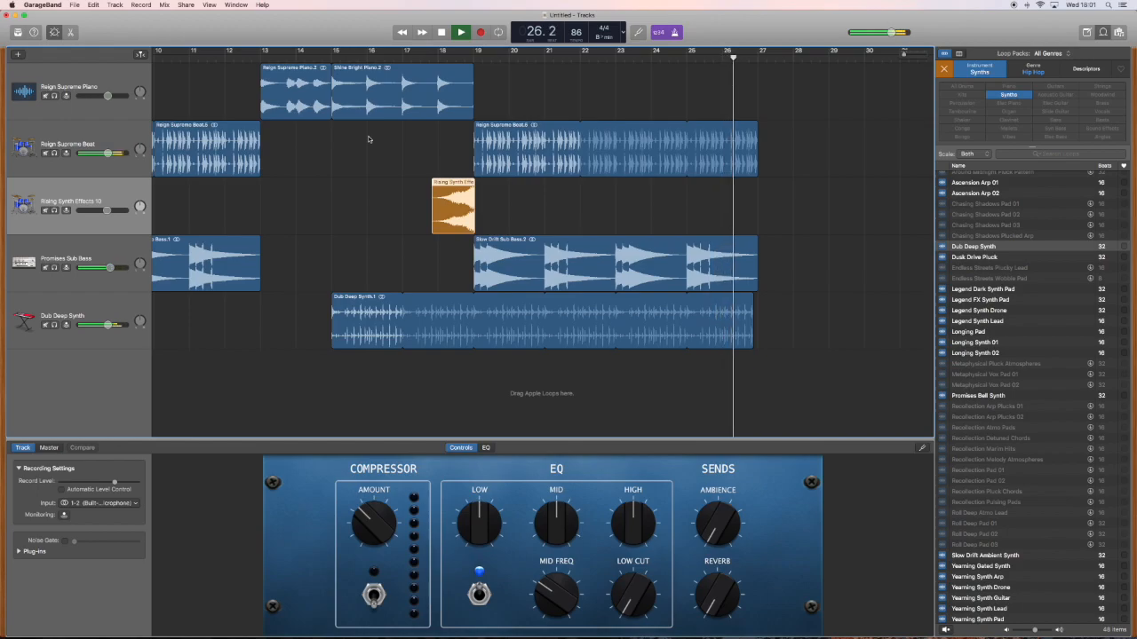
scroll(391, 147, "left", 5)
key("space")
- Copy the opening Reign Supreme Piano region to bar 27 and play it as the outro
scroll(422, 158, "left", 8)
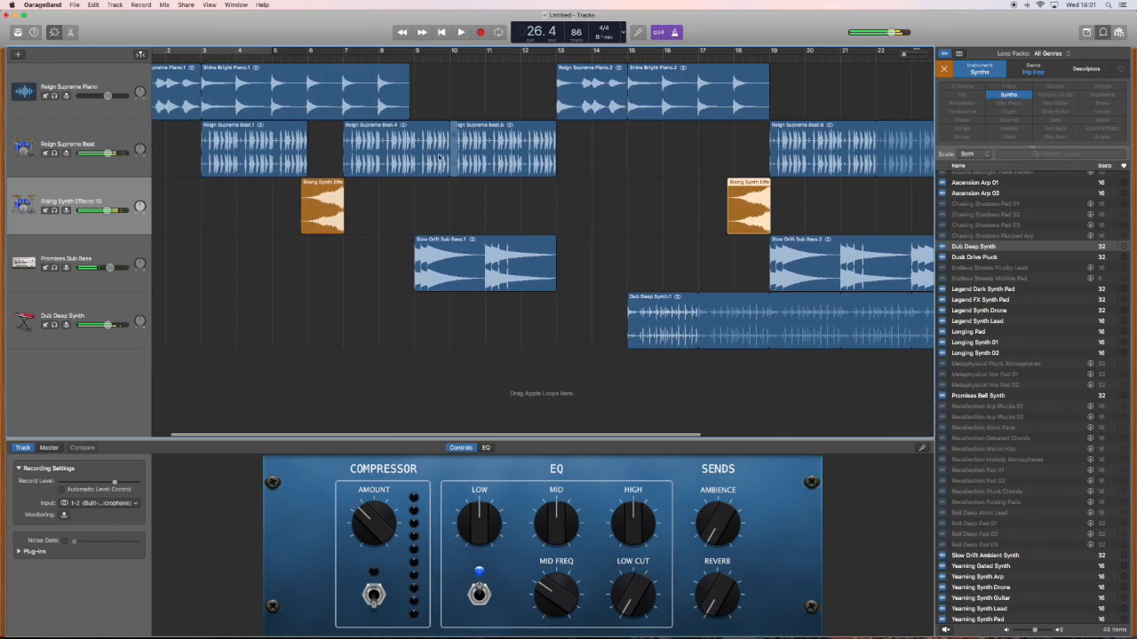
left_click(169, 91)
scroll(273, 91, "right", 1)
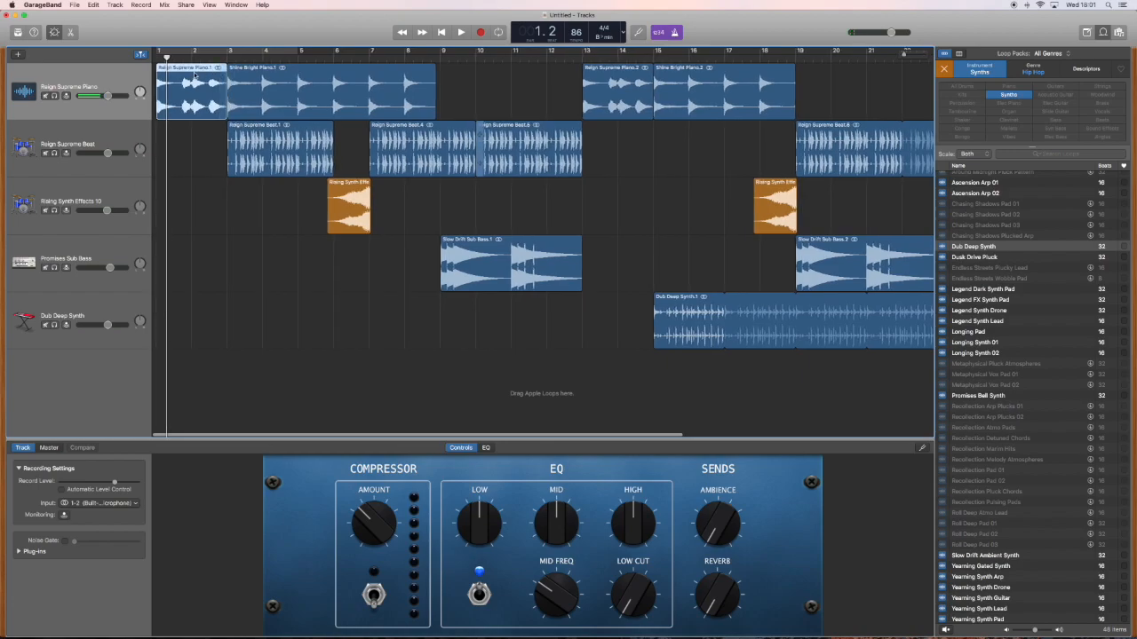
scroll(194, 82, "right", 10)
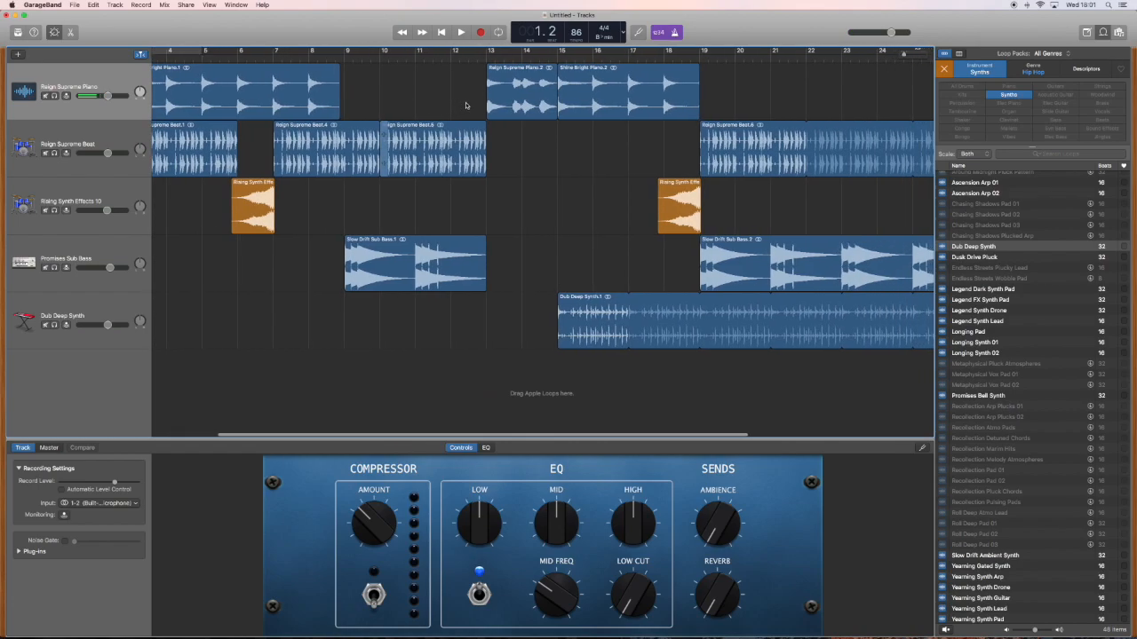
scroll(497, 102, "right", 3)
left_click(711, 59)
key("super+v")
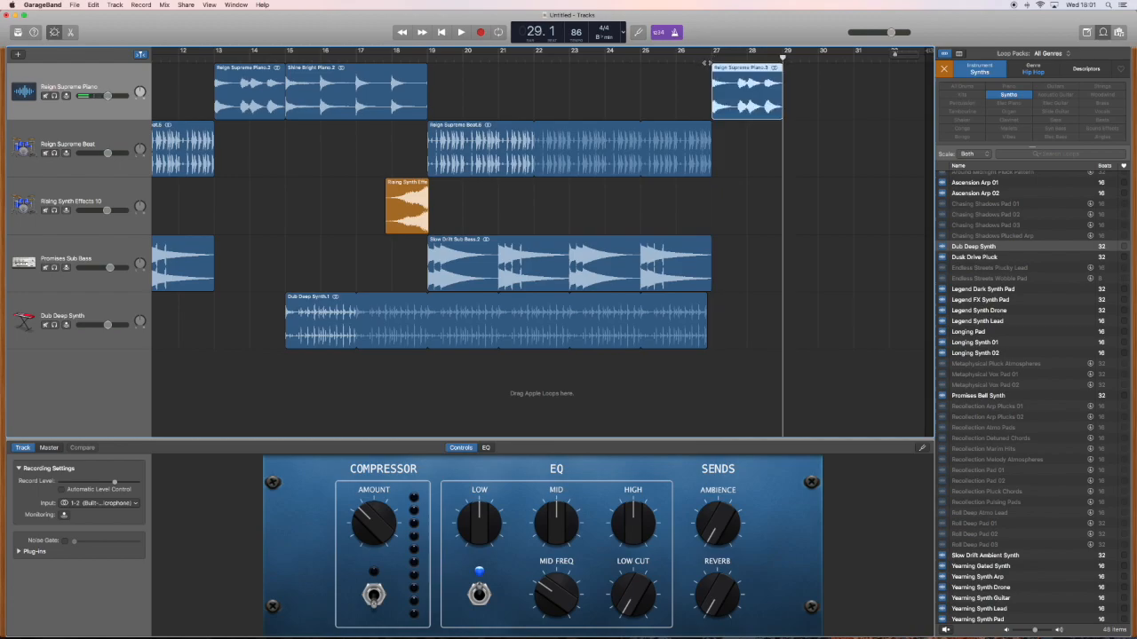
key("space")
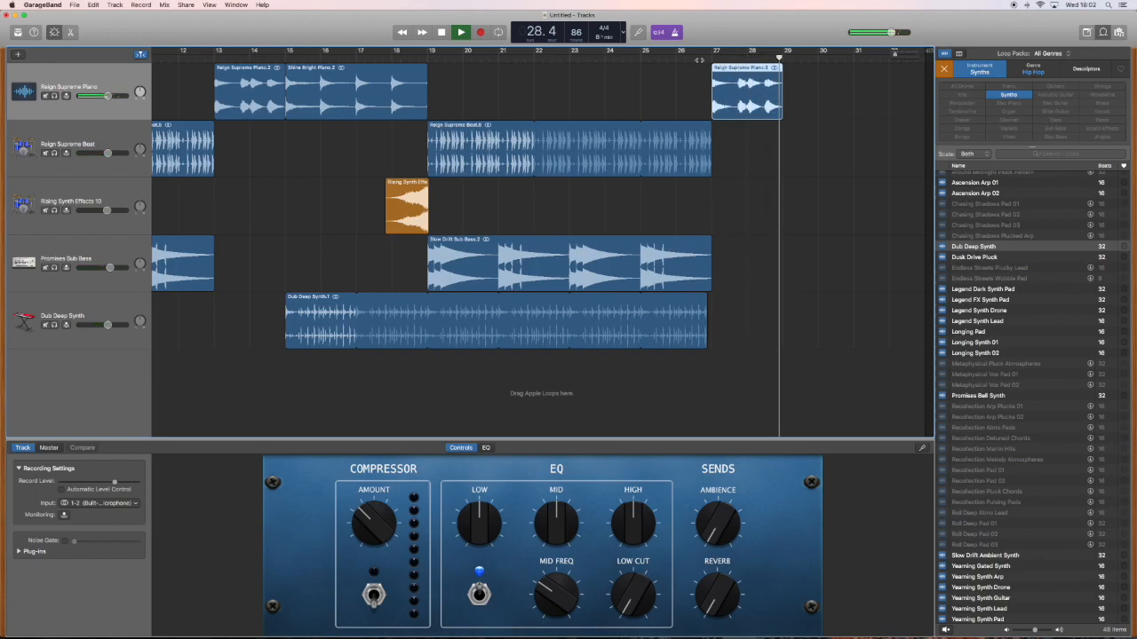
key("space")
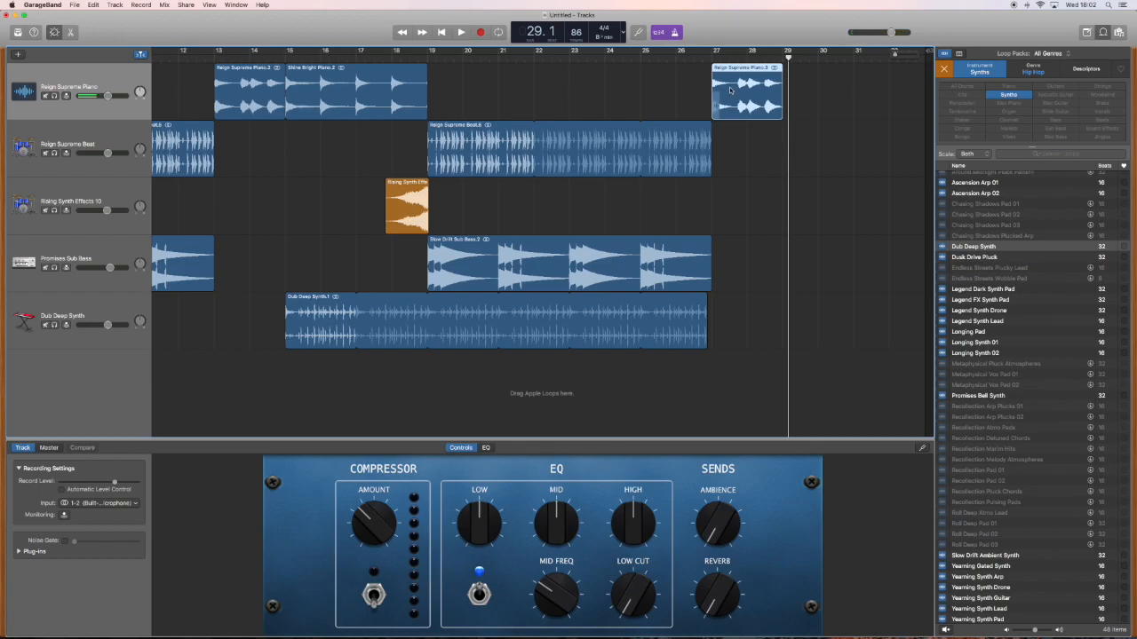
- Paste another Reign Supreme Piano copy at bar 29, trim it to its first chord, and play from bar 25
key("super+v")
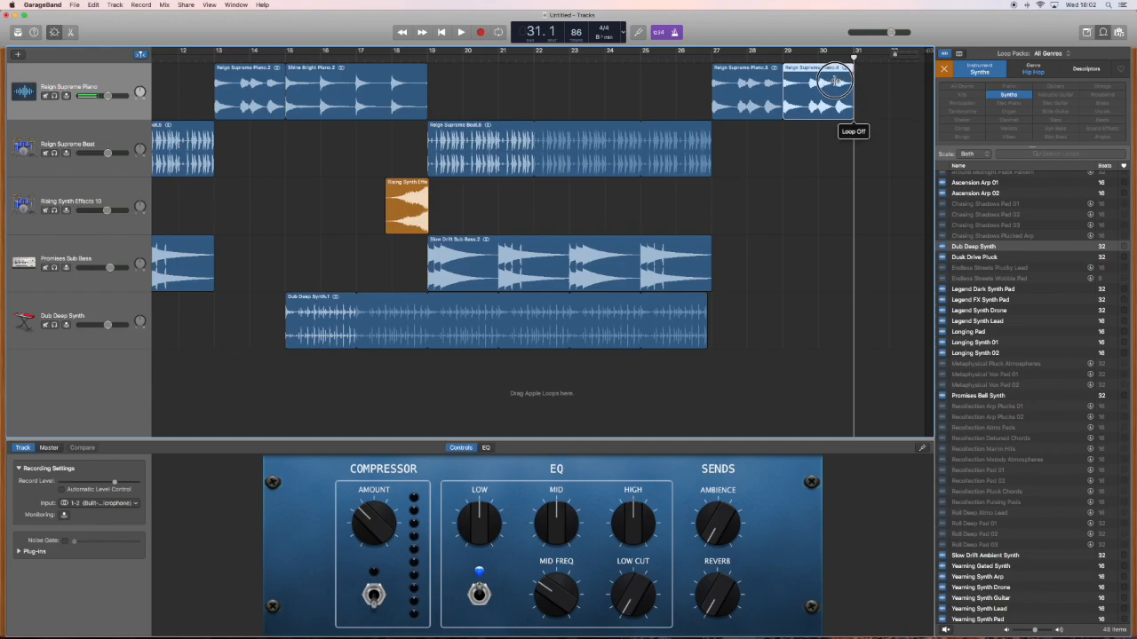
left_click_drag(849, 93, 808, 94)
left_click(641, 59)
key("space")
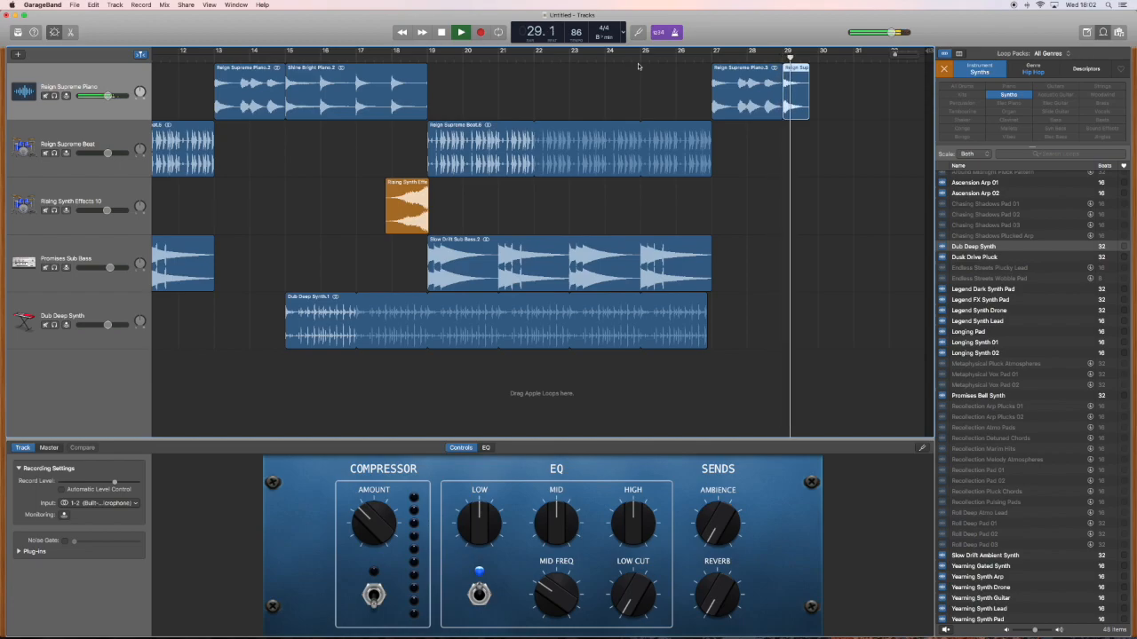
key("space")
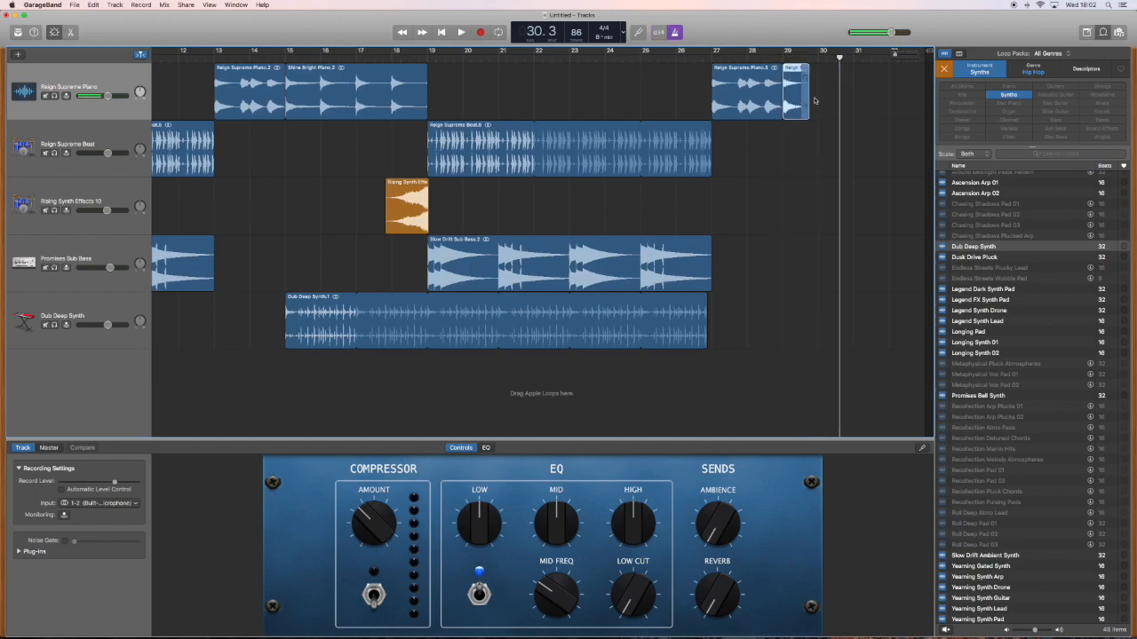
- Shorten the final piano region to about half a bar and play the ending from bar 29
mouse_move(808, 91)
left_mouse_down()
mouse_move(826, 91)
mouse_move(803, 92)
left_mouse_up()
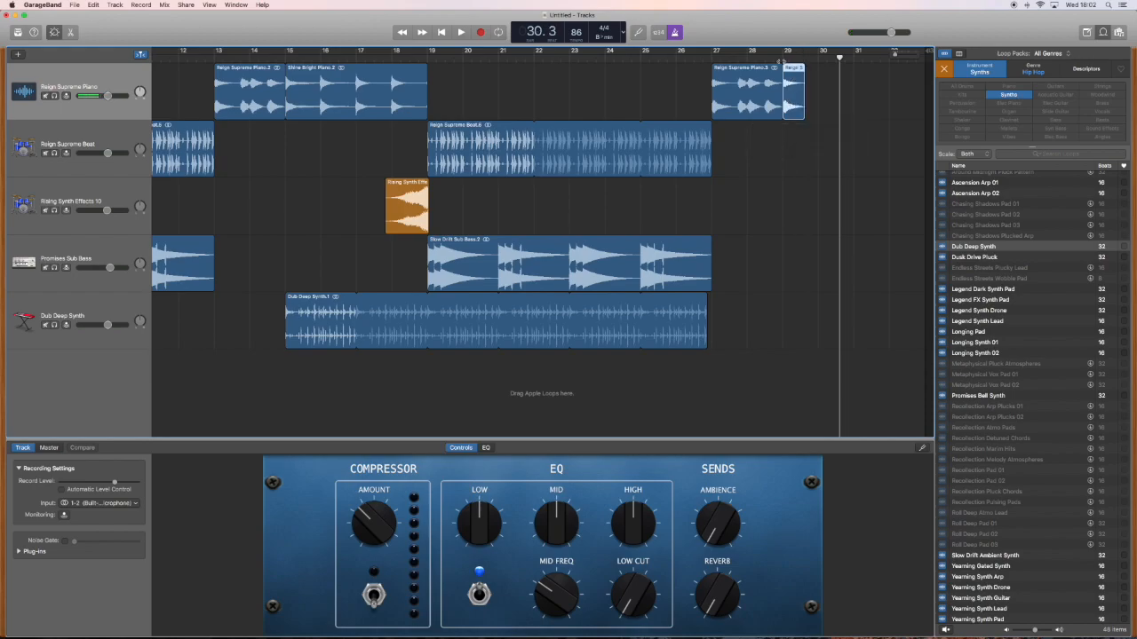
left_click(785, 59)
key("space")
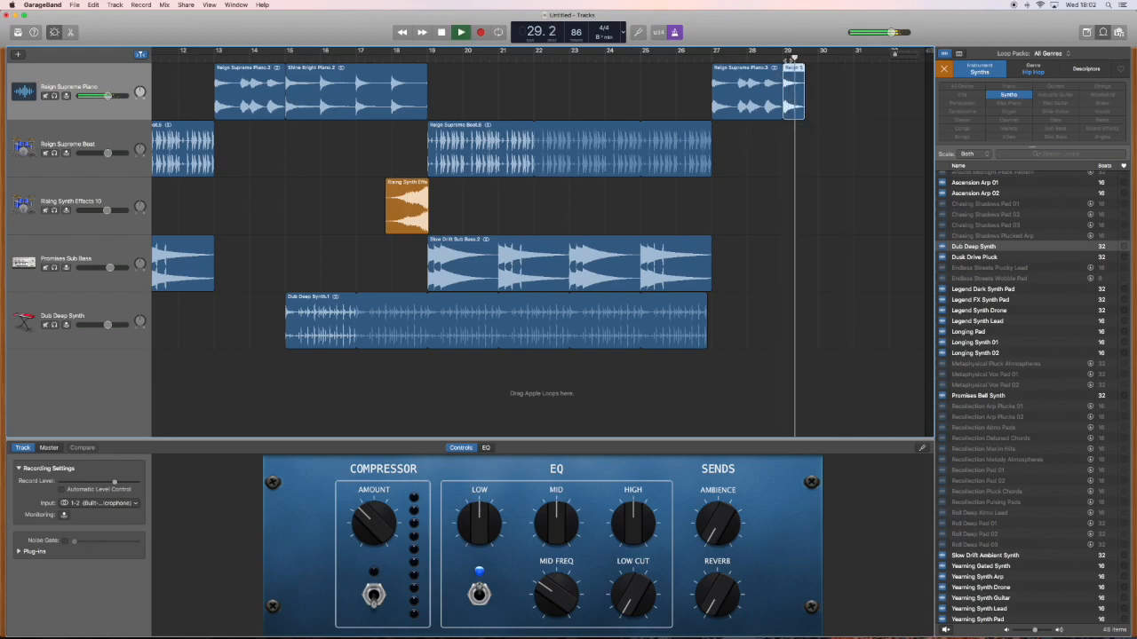
key("Return")
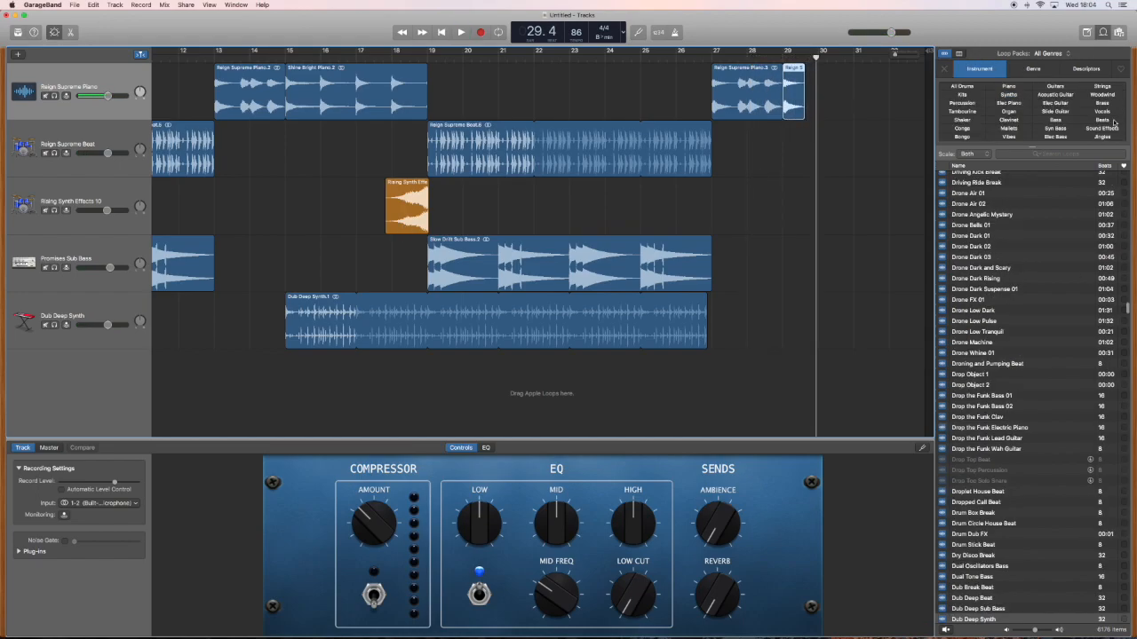
- Filter the loops to Sound Effects, add Water Stream River 01 on its track at bar 1, and play from the start
left_click(1102, 128)
scroll(1006, 287, "up", 5)
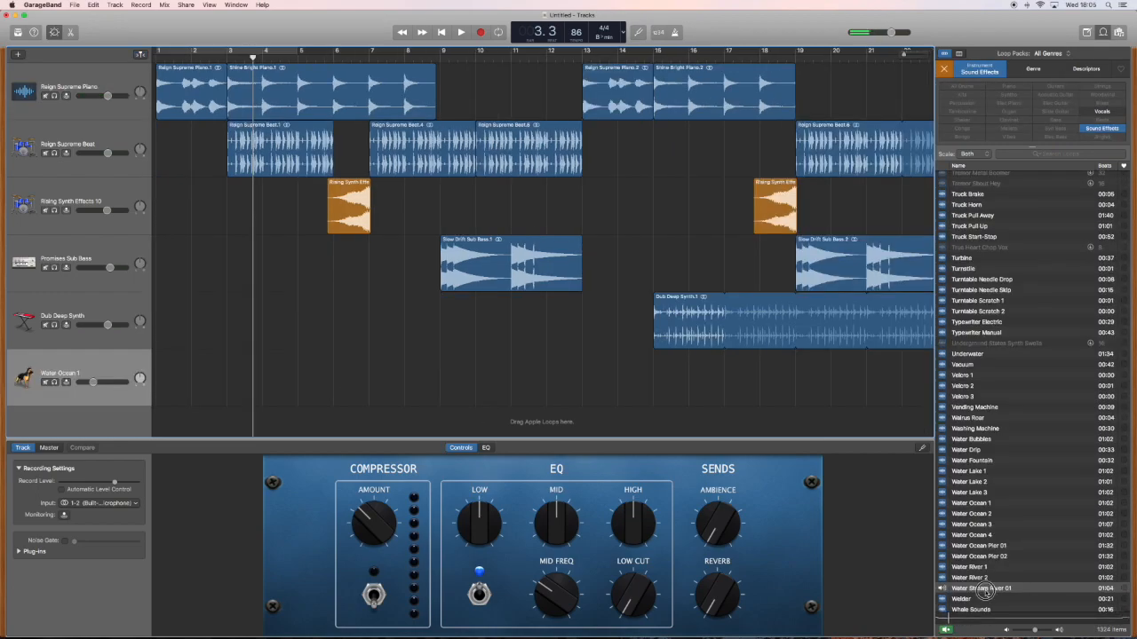
left_click_drag(984, 593, 182, 385)
left_click(156, 56)
key("space")
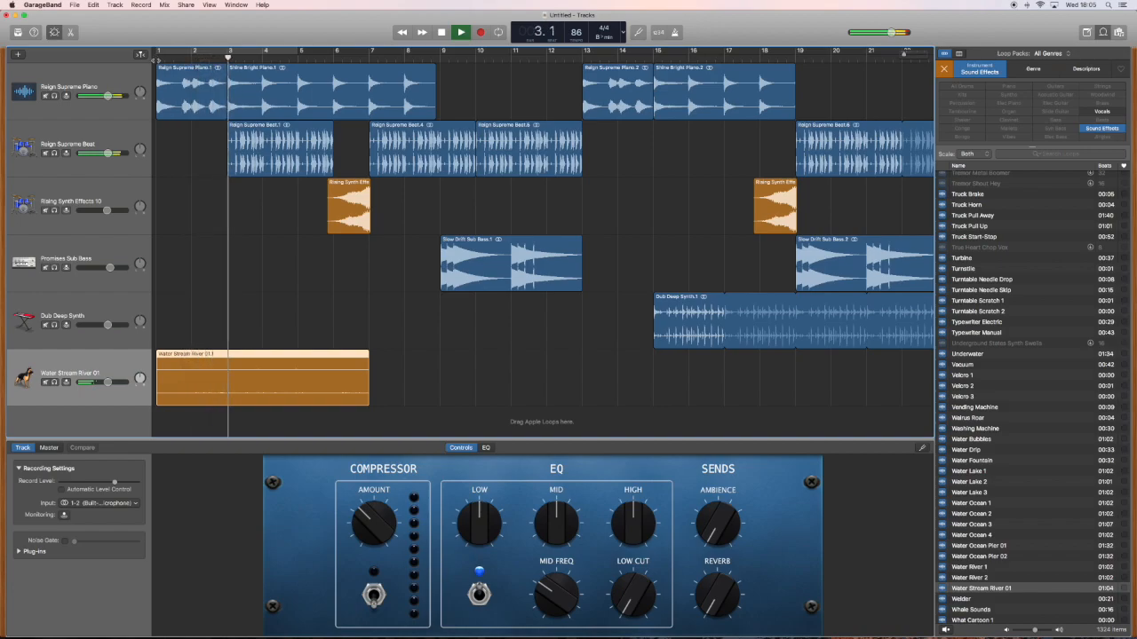
- Shorten the Water Stream River 01 region to end at bar 3, replaying the intro to judge its length
left_click_drag(364, 380, 256, 379)
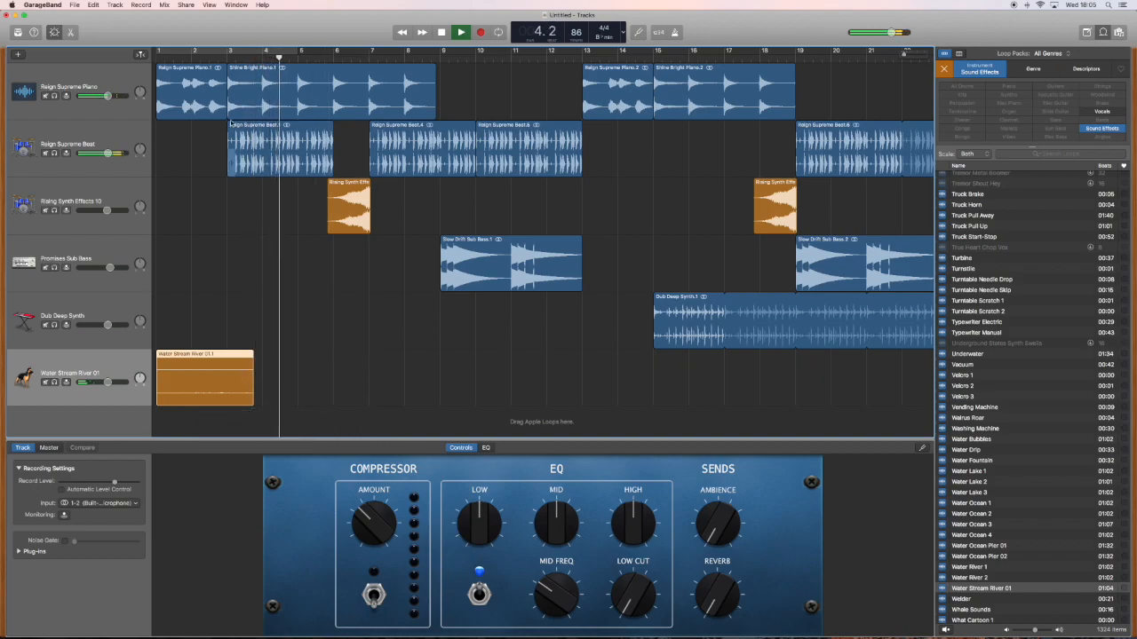
left_click(160, 59)
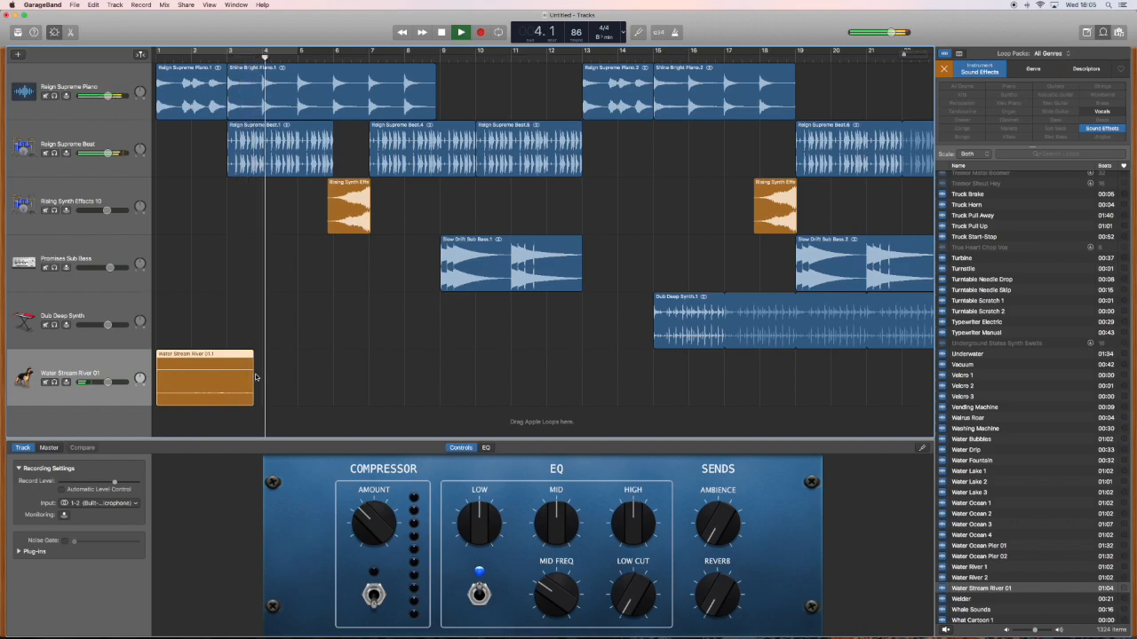
key("space")
left_click_drag(254, 377, 227, 378)
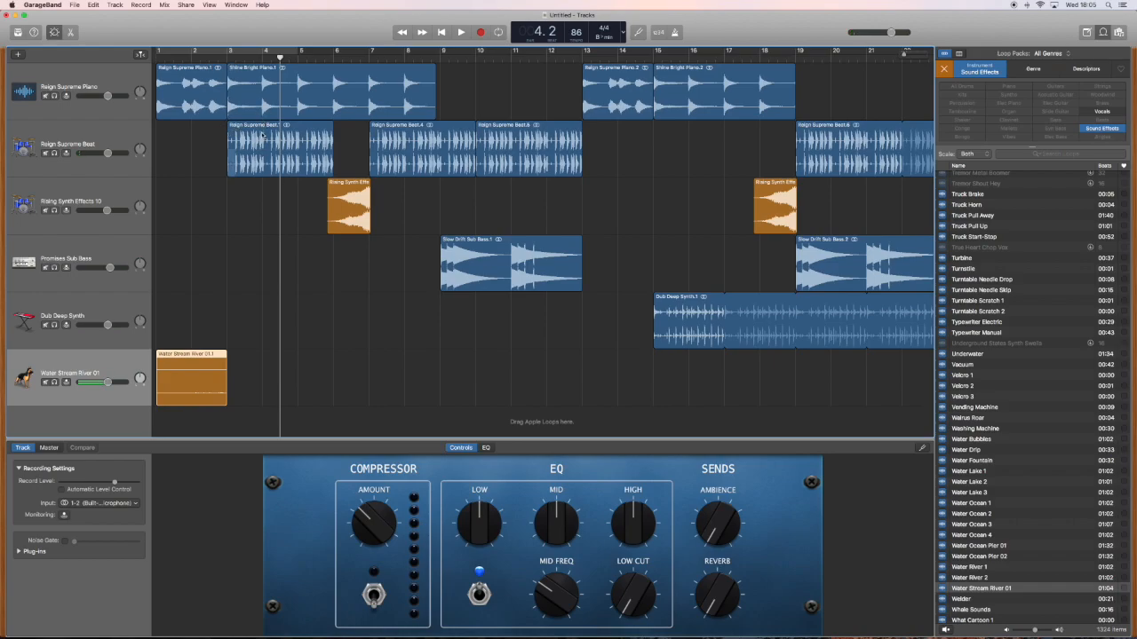
- Replay the intro from the start to check how the shortened water region leads into the beat
key("Return")
key("space")
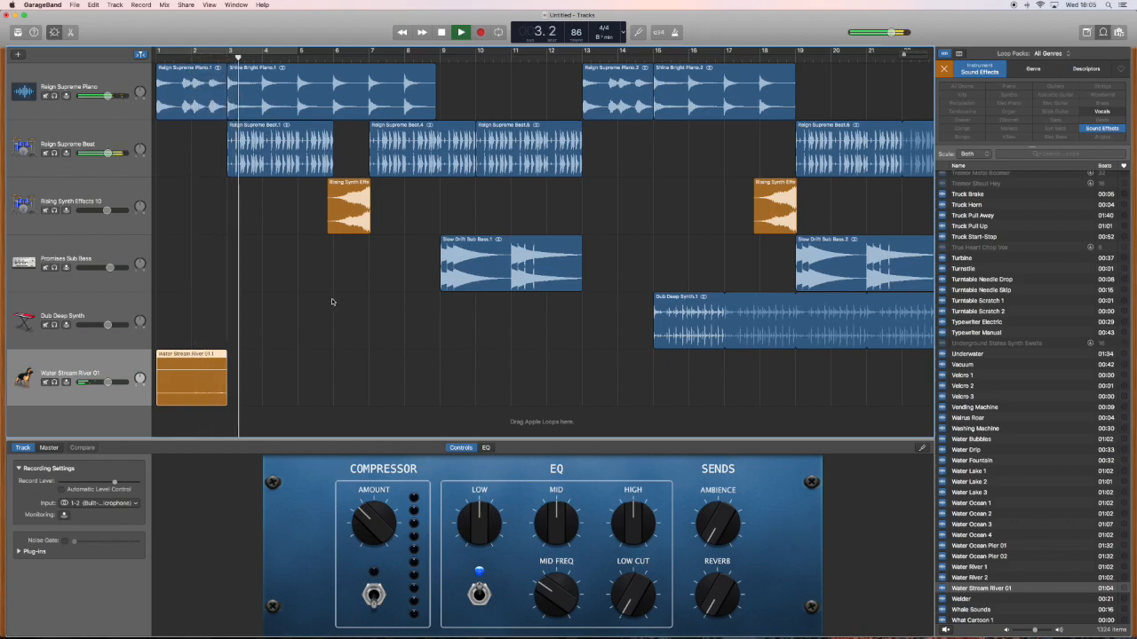
scroll(359, 316, "right", 15)
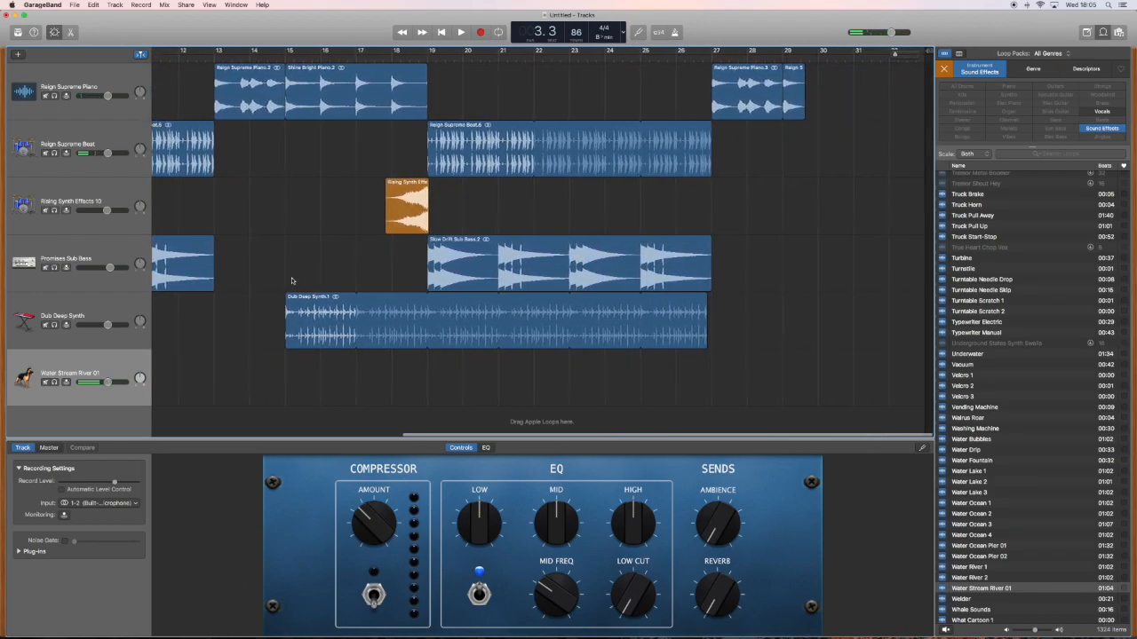
scroll(384, 183, "left", 15)
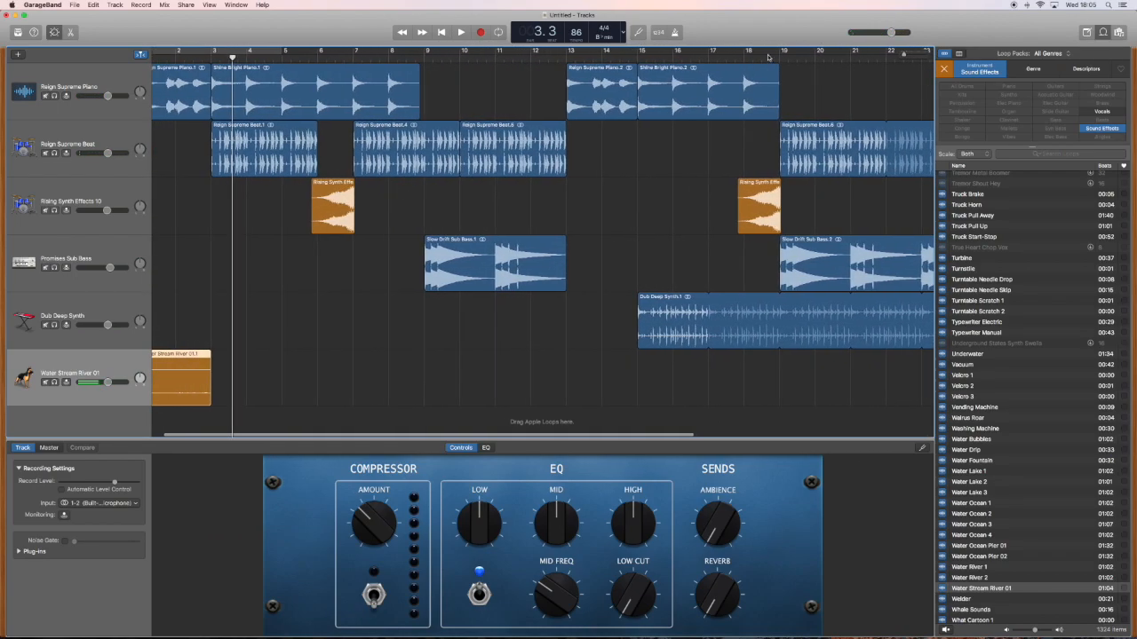
- Paste a copy of the Water Stream River 01 region at bar 13 on its track and play from there
scroll(185, 377, "right", 1)
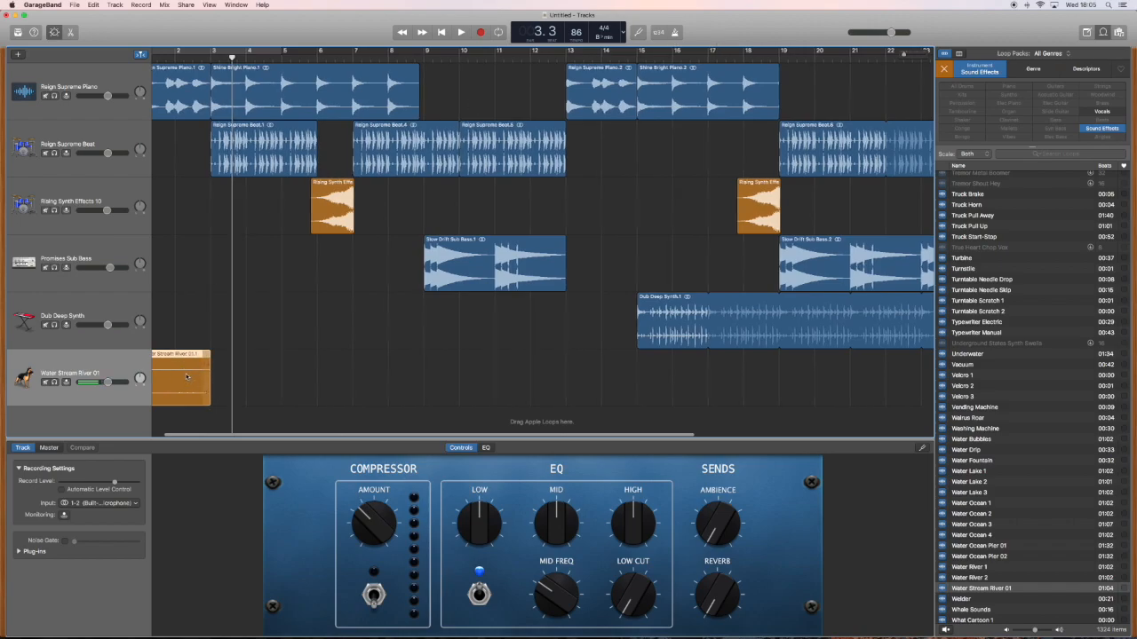
scroll(178, 369, "left", 2)
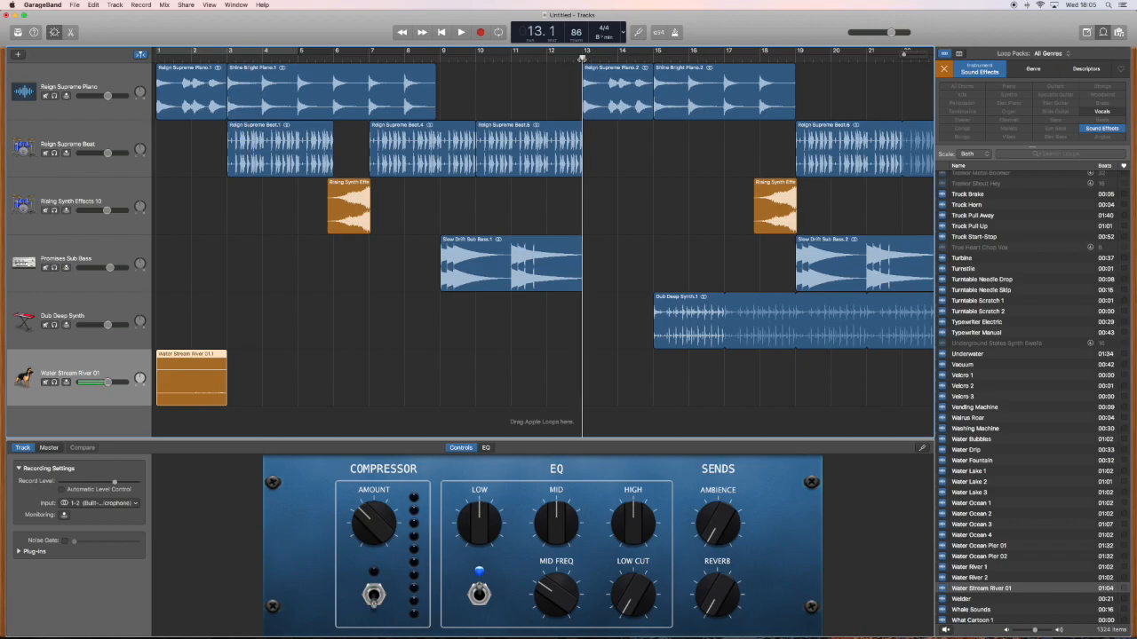
key("super+v")
key("space")
scroll(500, 60, "left", 2)
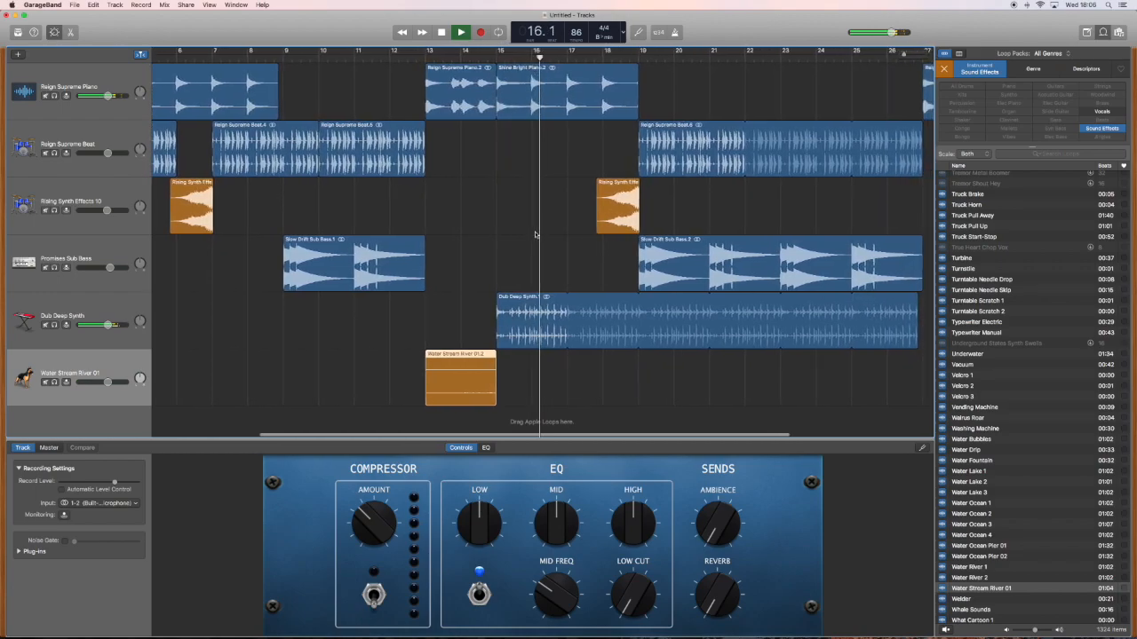
- Preview Subsonic Boom FX 02, add it to the Water Stream River 01 track at bar 28, and play from there
scroll(898, 325, "right", 5)
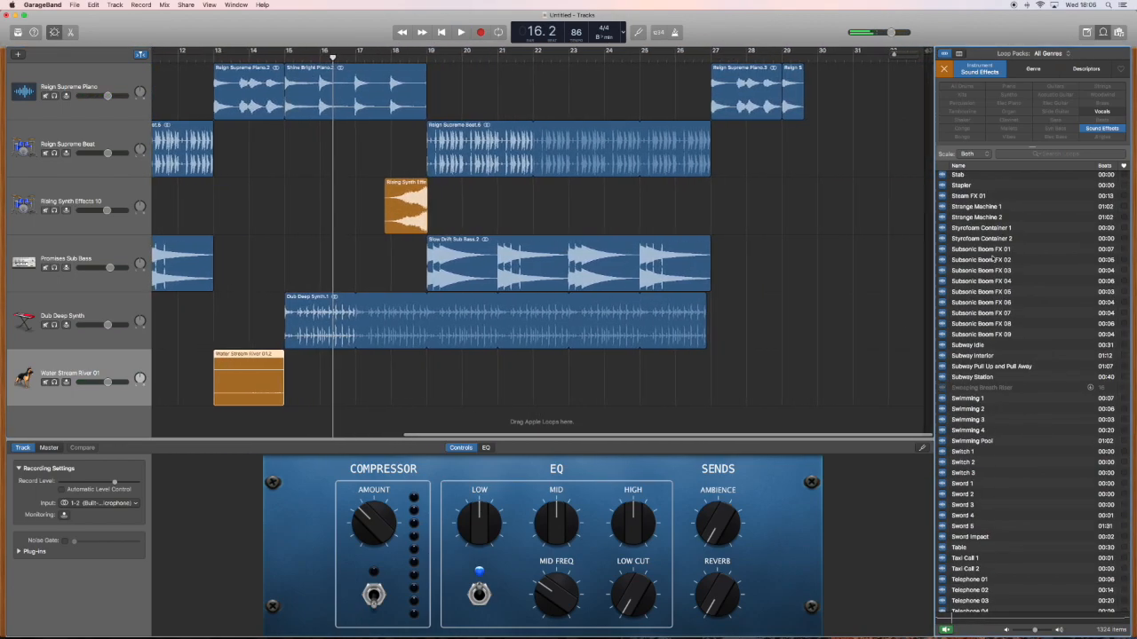
left_click(979, 258)
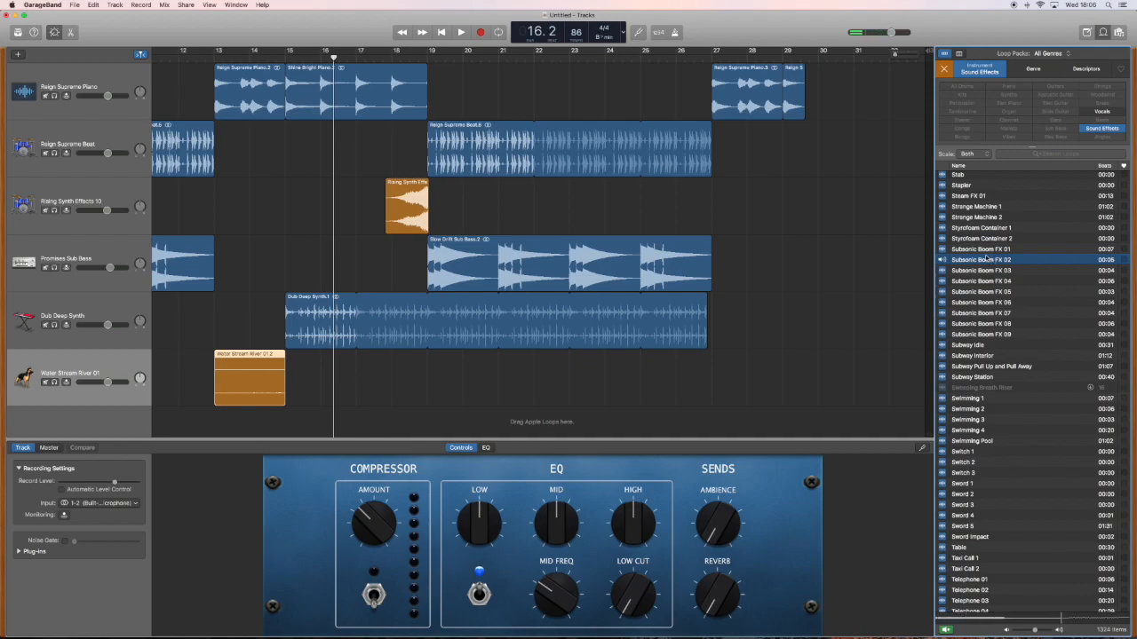
left_click_drag(987, 260, 746, 375)
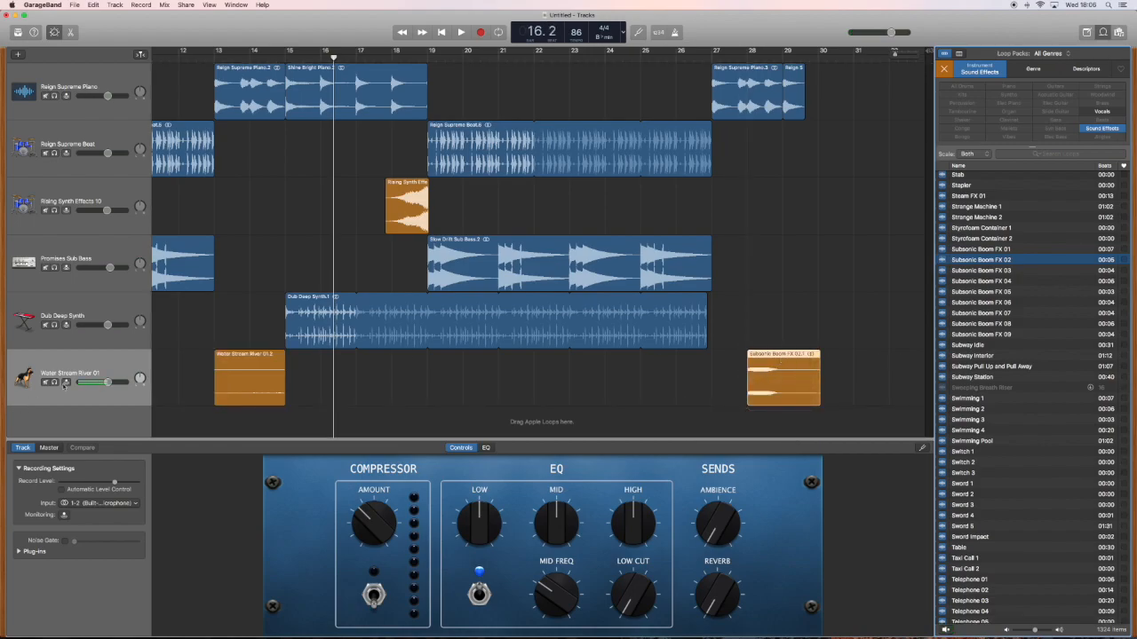
left_click(749, 61)
key("space")
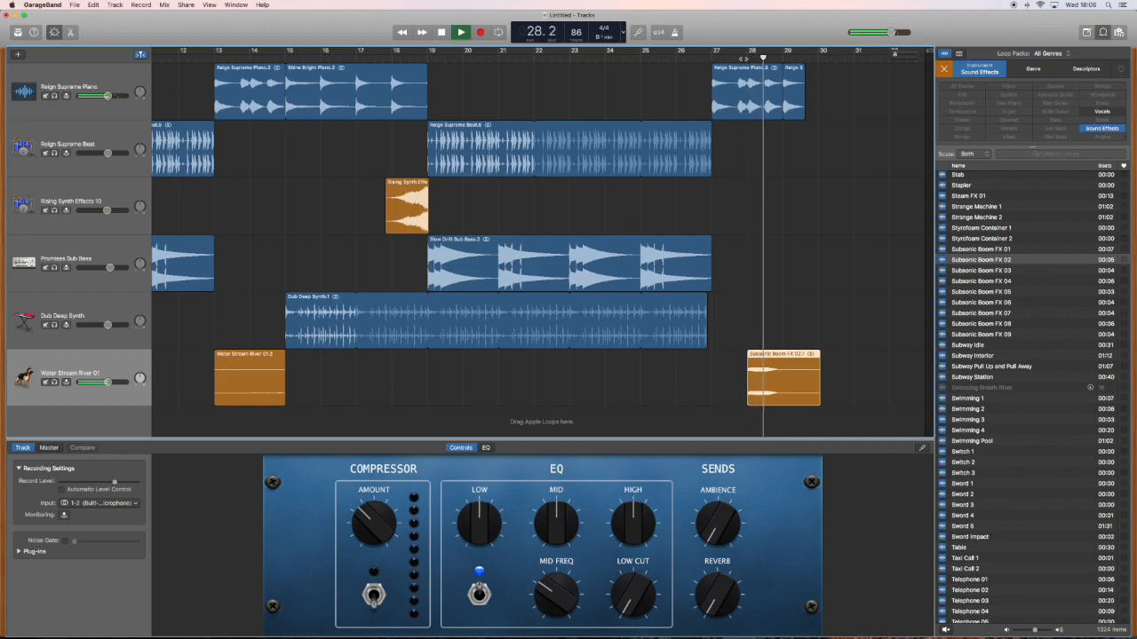
- Move the Subsonic Boom FX 02 region to start at bar 29 and play the ending from about bar 27
key("space")
left_click_drag(799, 373, 825, 369)
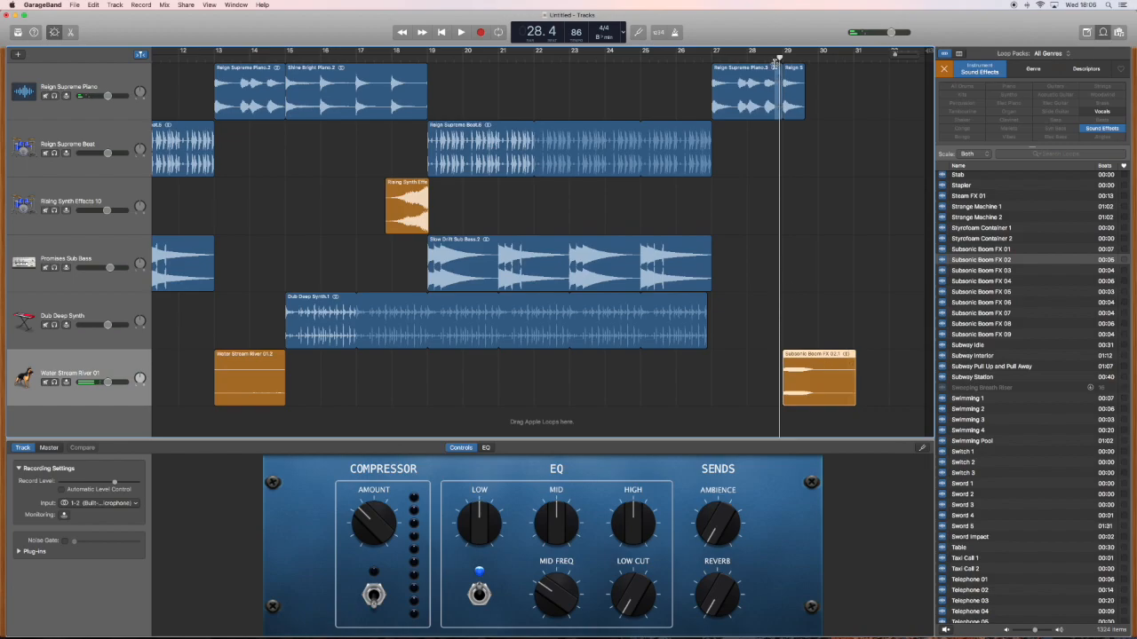
left_click(719, 59)
key("space")
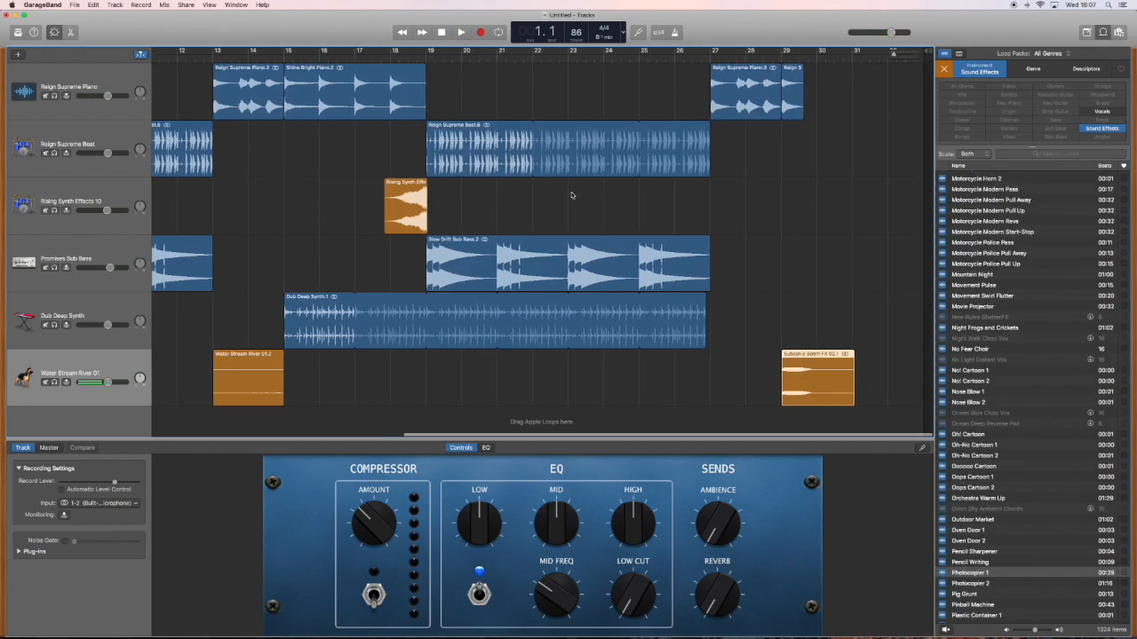
scroll(807, 202, "left", 10)
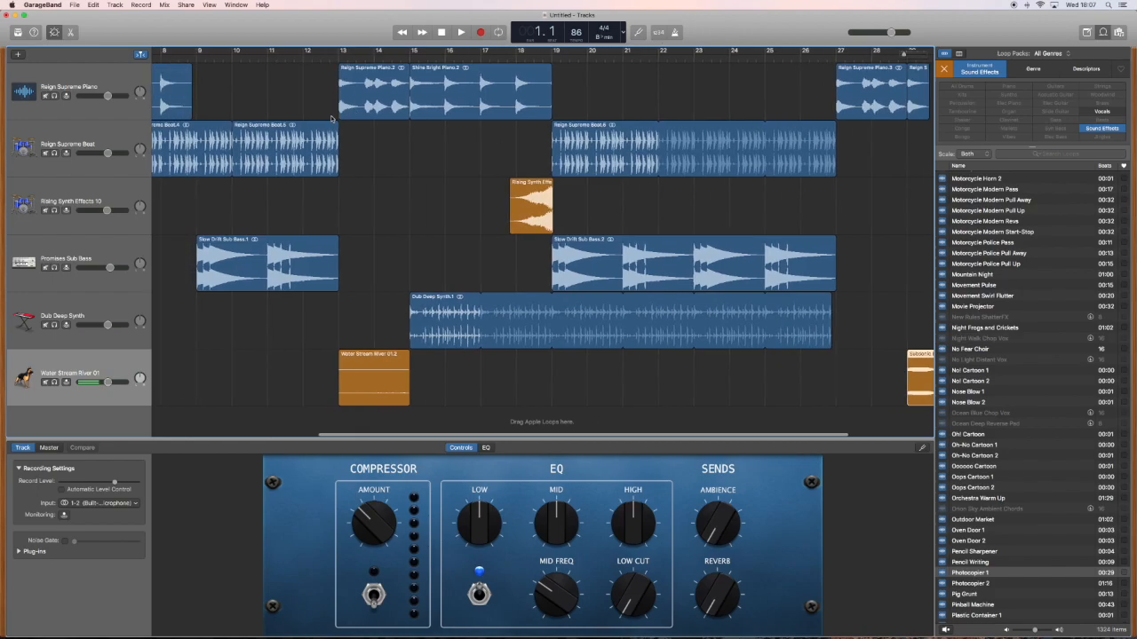
scroll(438, 193, "left", 10)
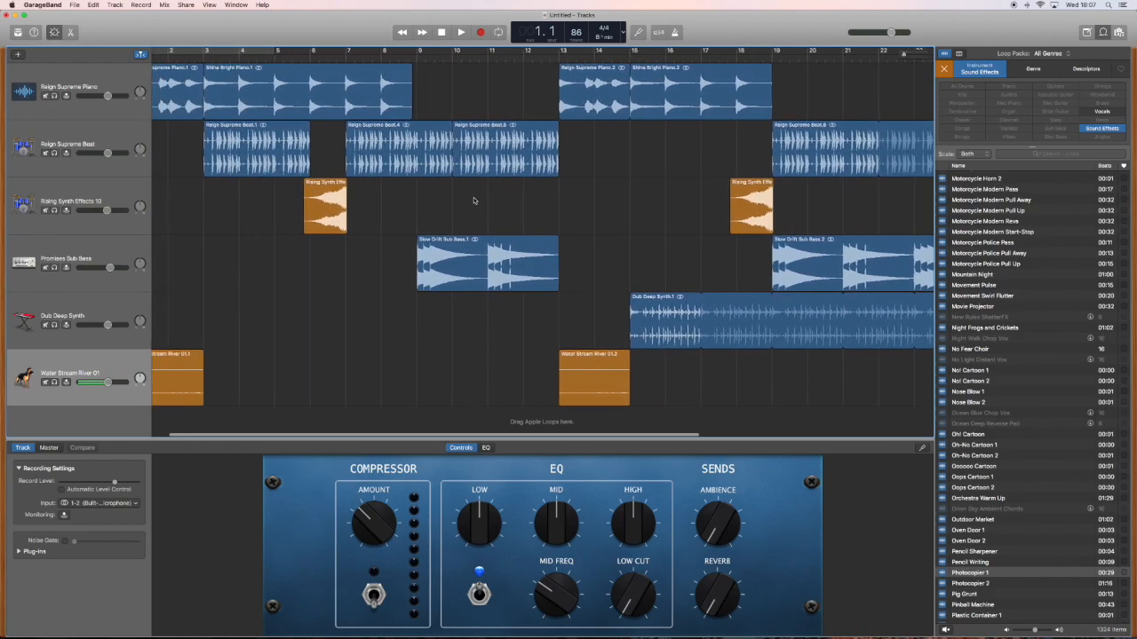